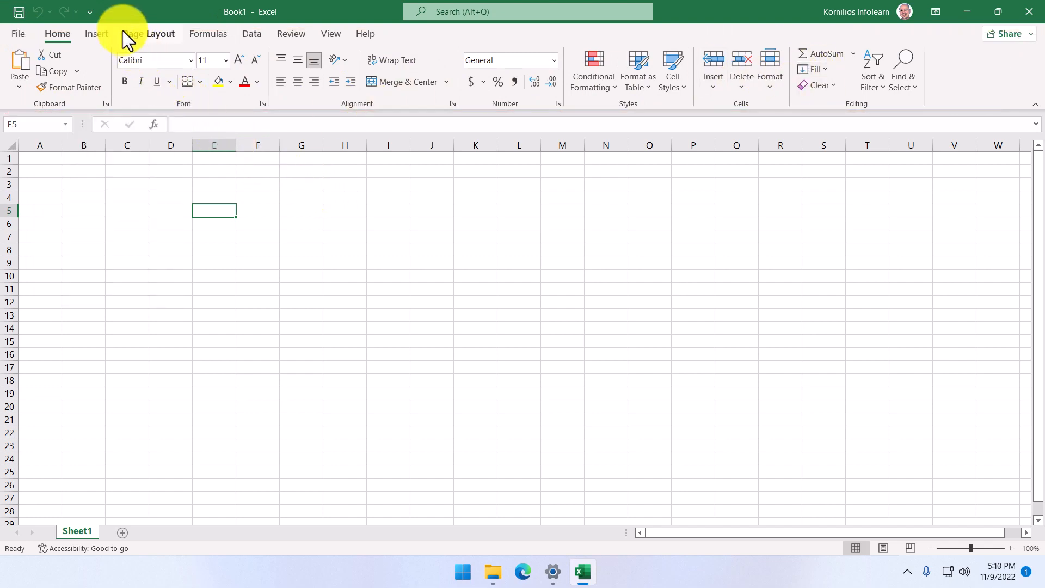
Step: Collapse the ribbon so that only the tab names are shown above the worksheet
right_click(76, 11)
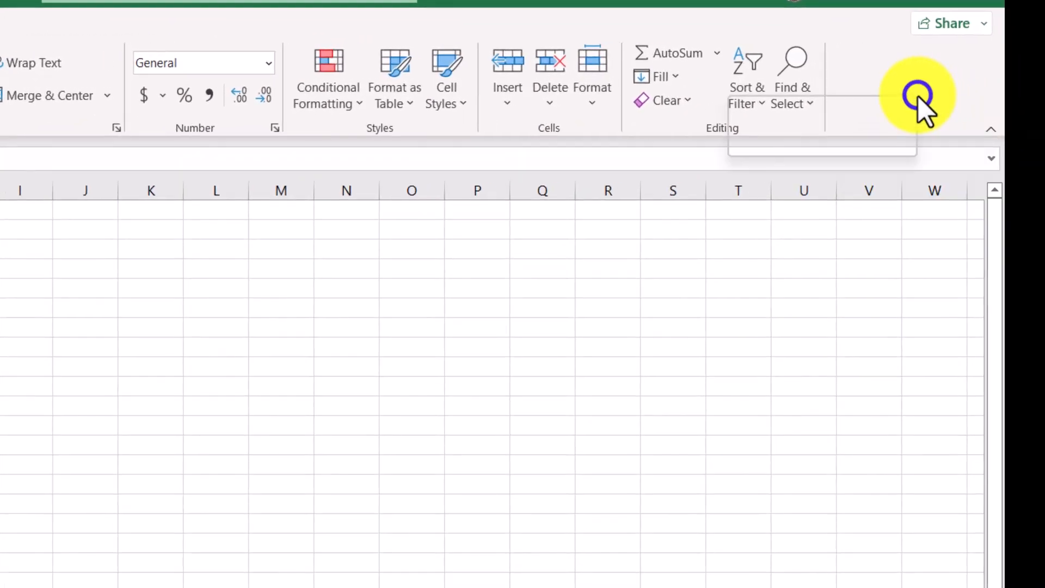
right_click(987, 82)
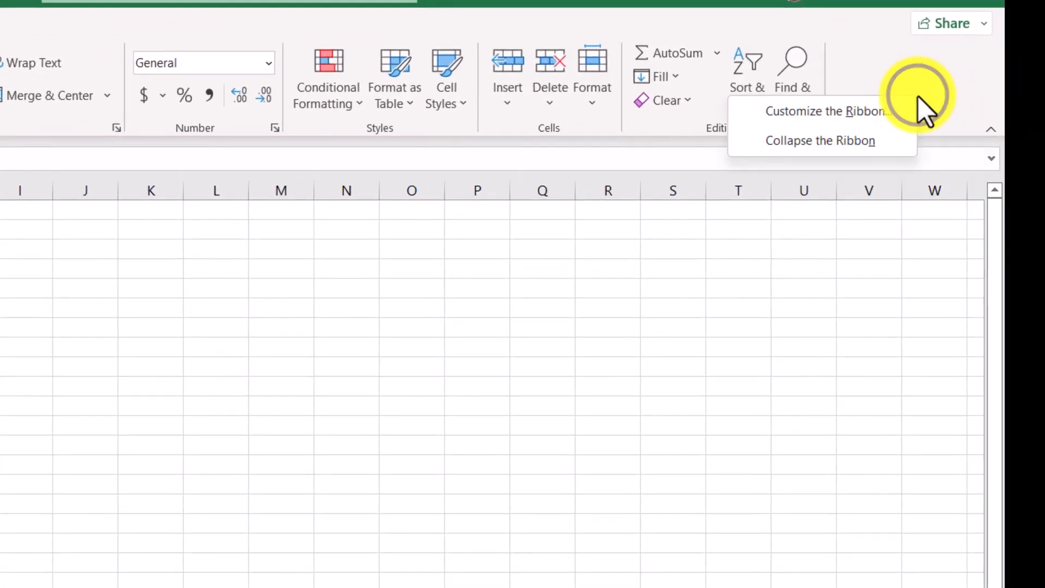
click(854, 146)
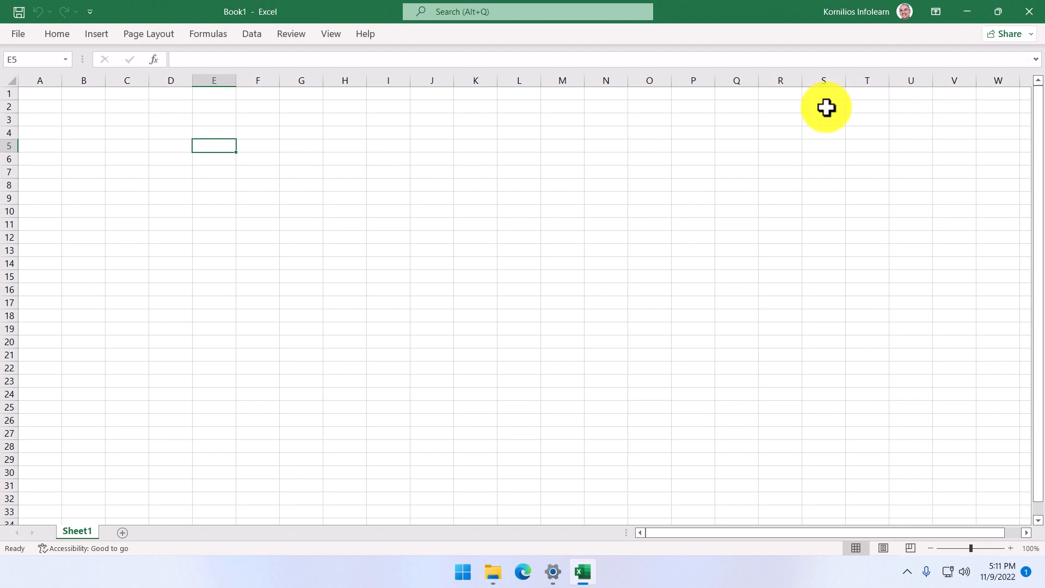
Step: Show the View commands temporarily and turn off the Collapse the Ribbon option
click(324, 28)
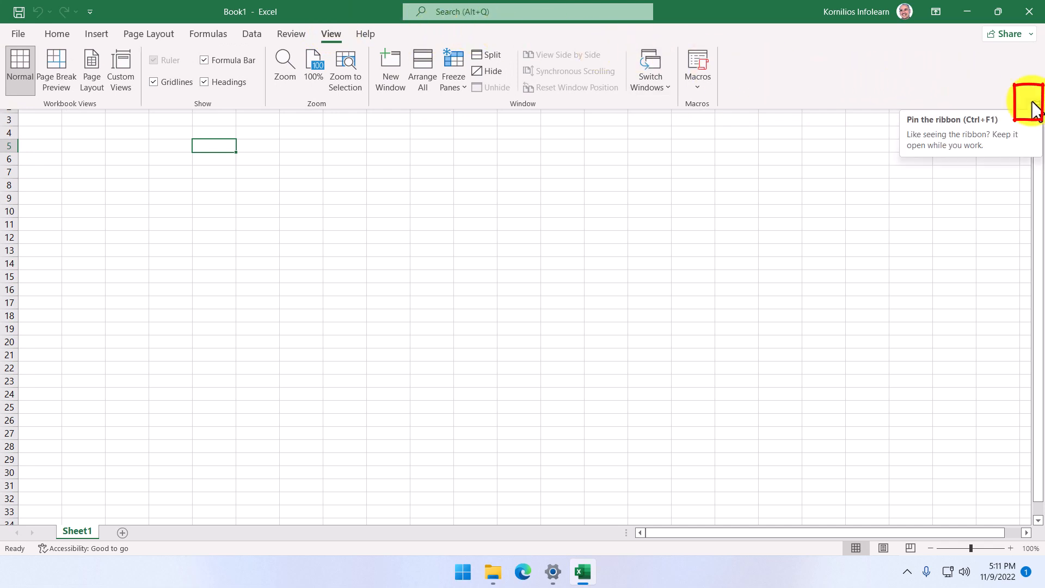
right_click(890, 80)
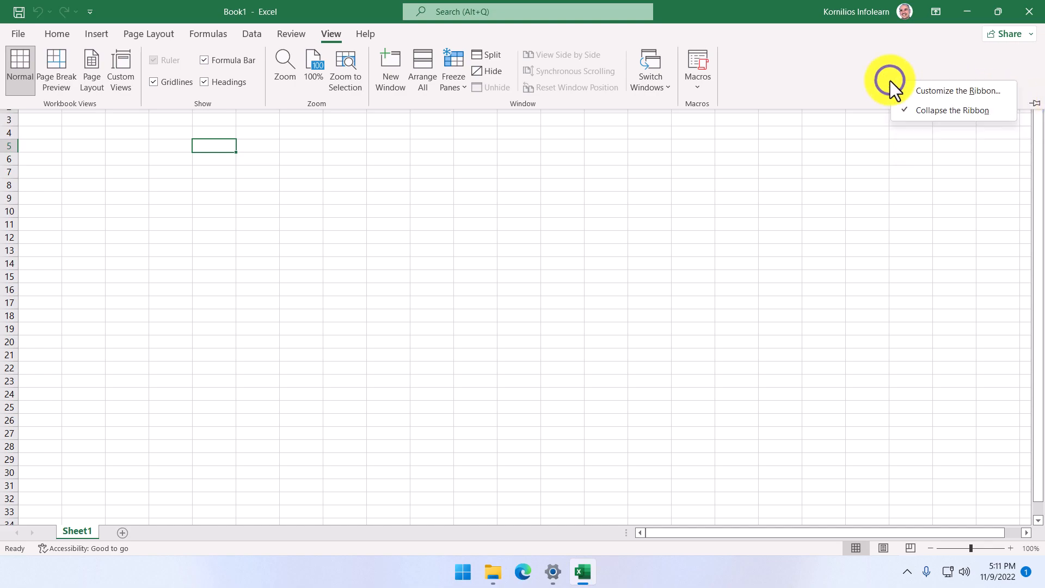
click(925, 109)
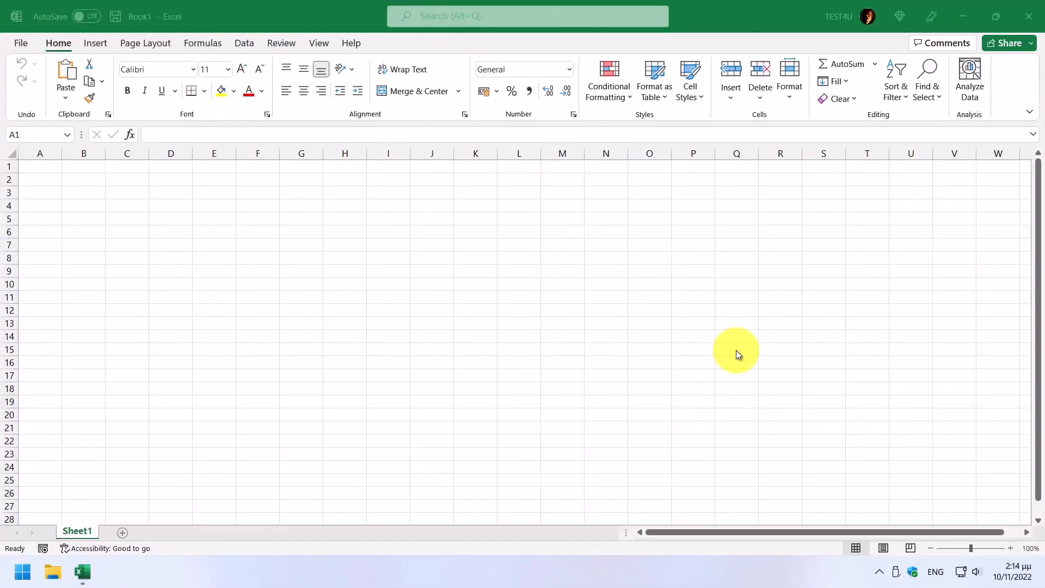
Step: Show the Quick Access Toolbar below the ribbon and hide it again
click(1029, 113)
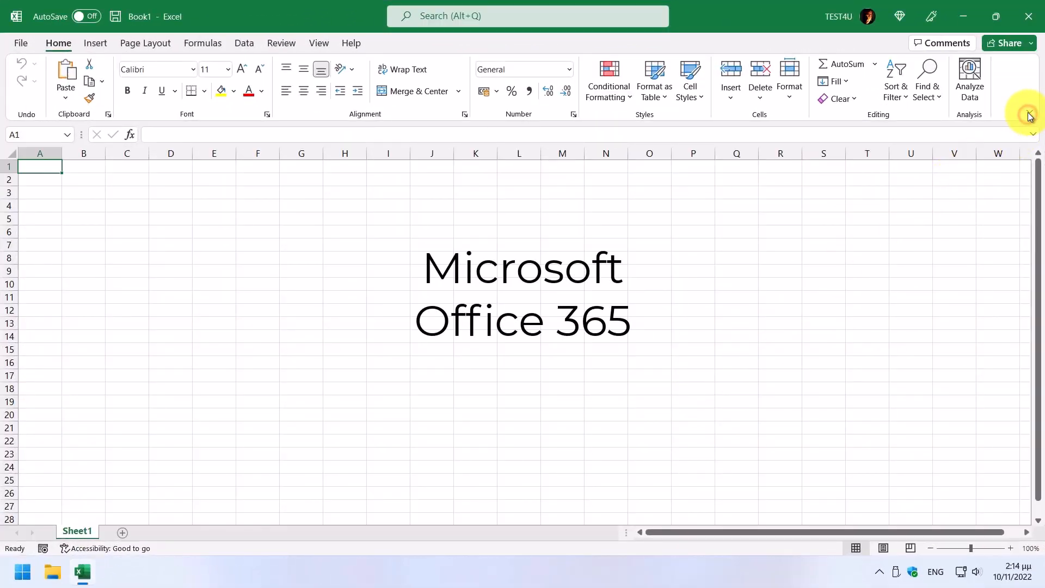
click(1028, 115)
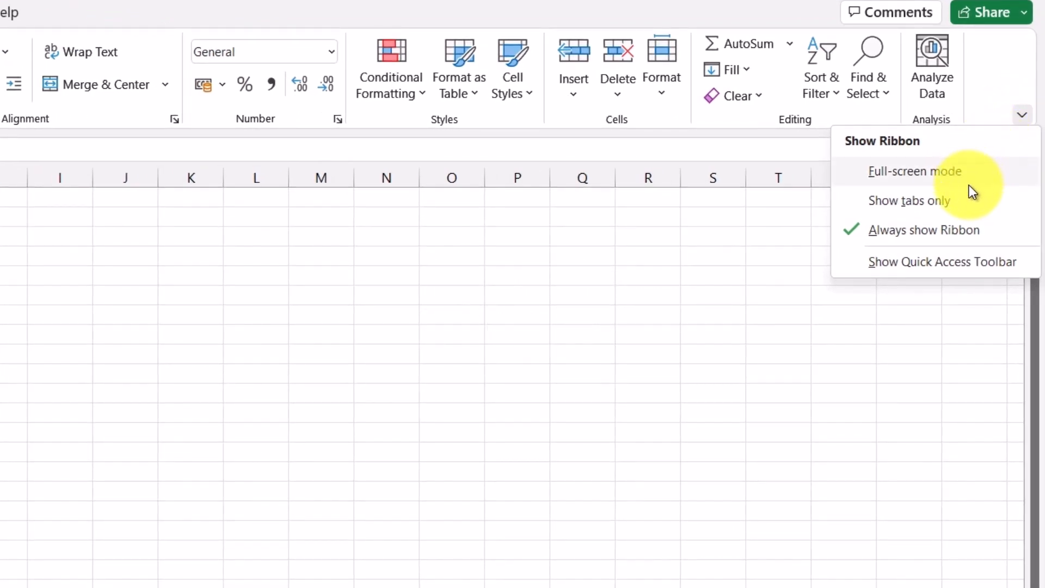
click(941, 267)
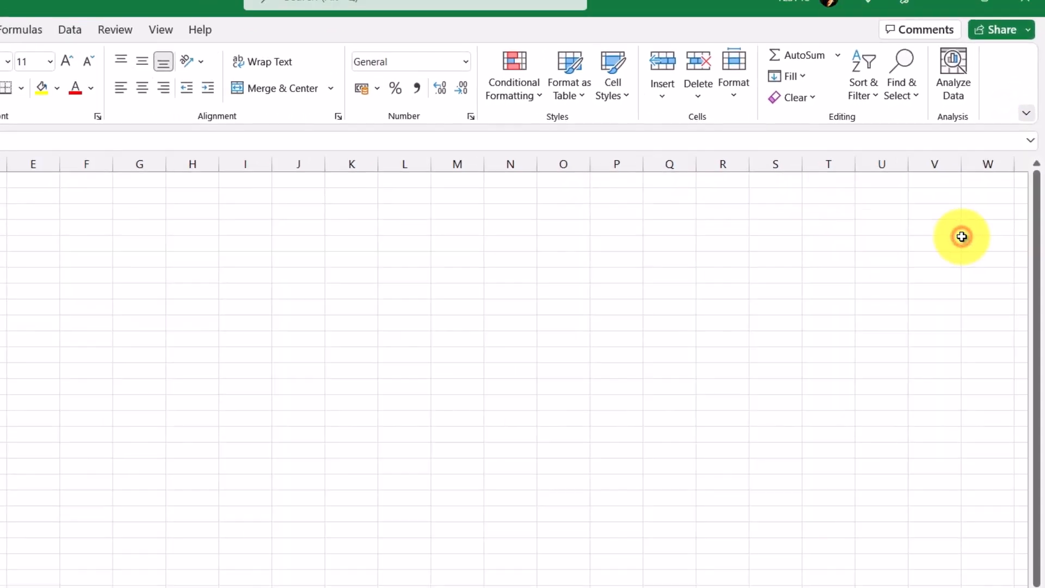
click(1026, 113)
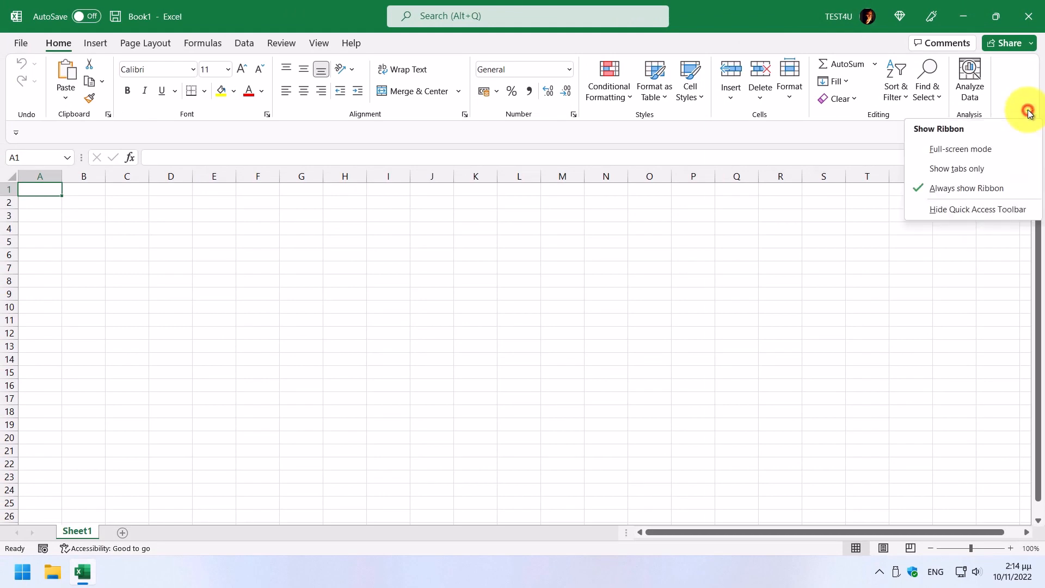
click(934, 209)
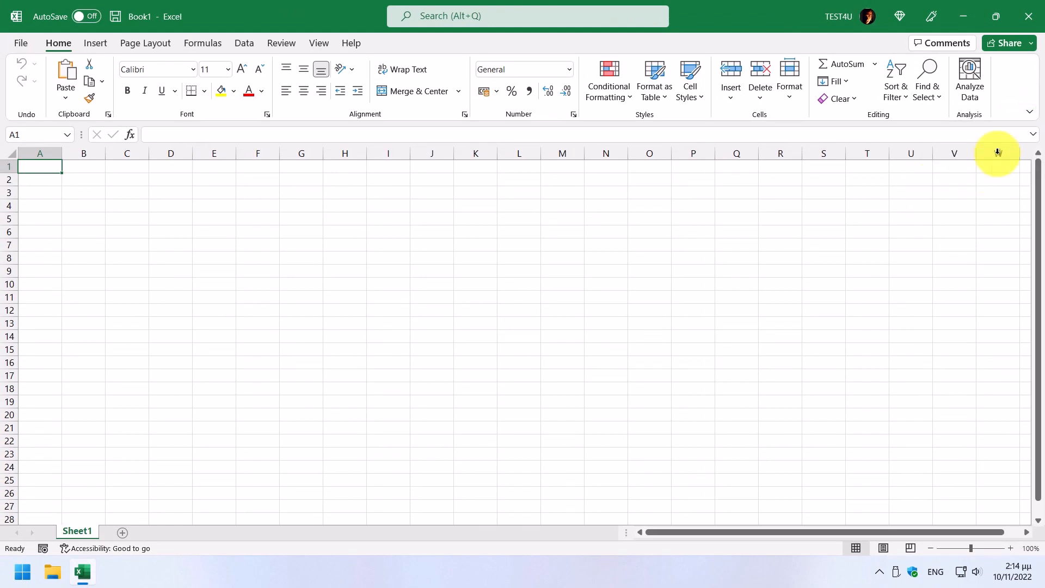
Step: Set the ribbon display to Show tabs only, and restore it to Always show Ribbon from the View commands
click(1029, 112)
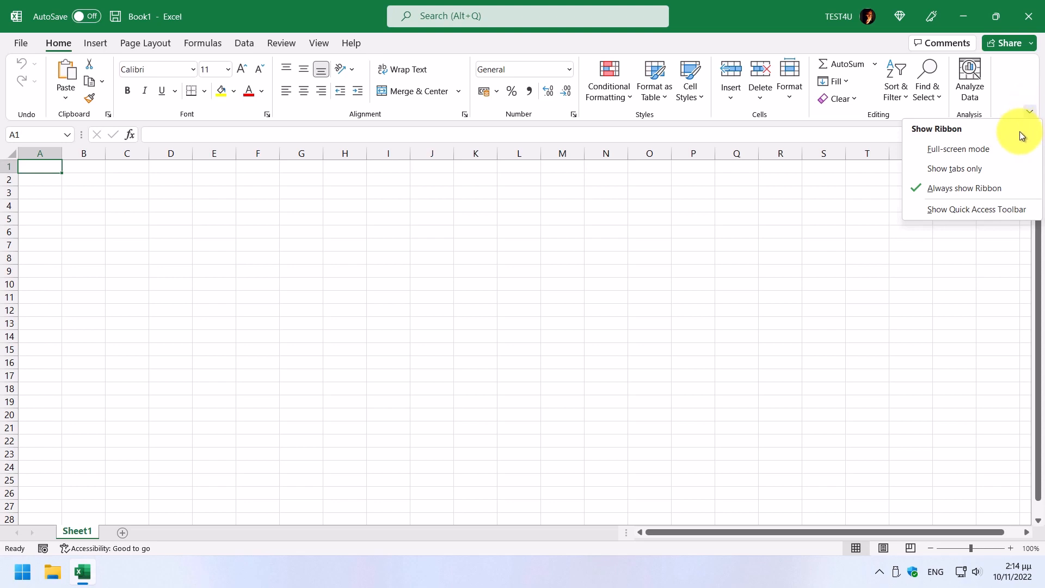
click(950, 168)
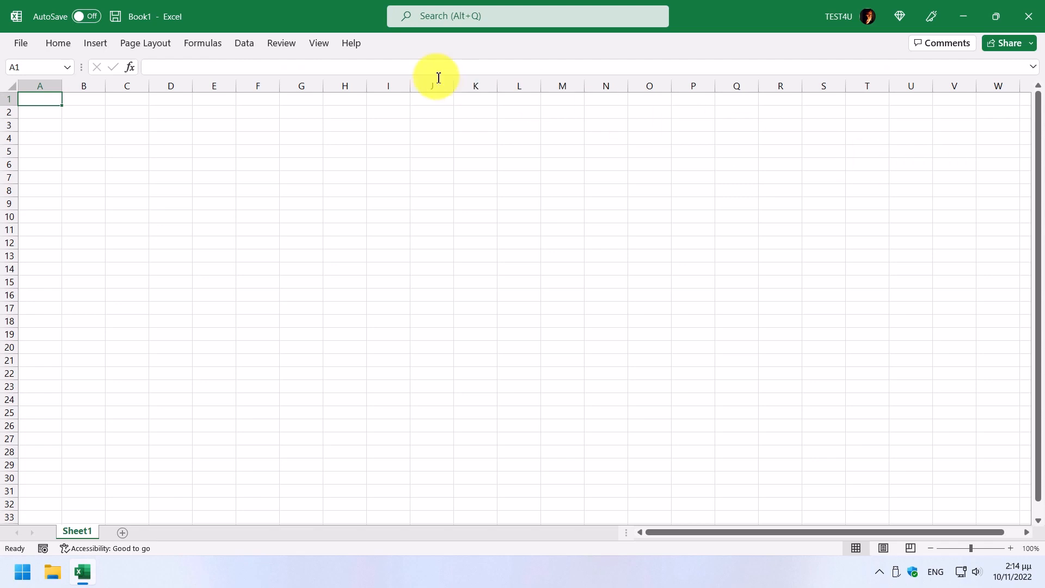
click(319, 43)
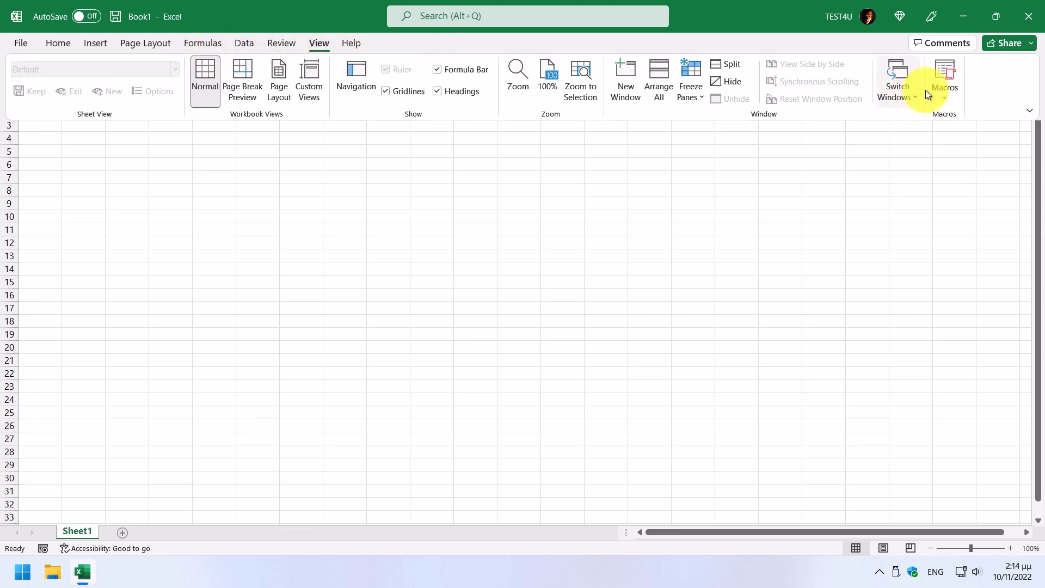
click(1030, 113)
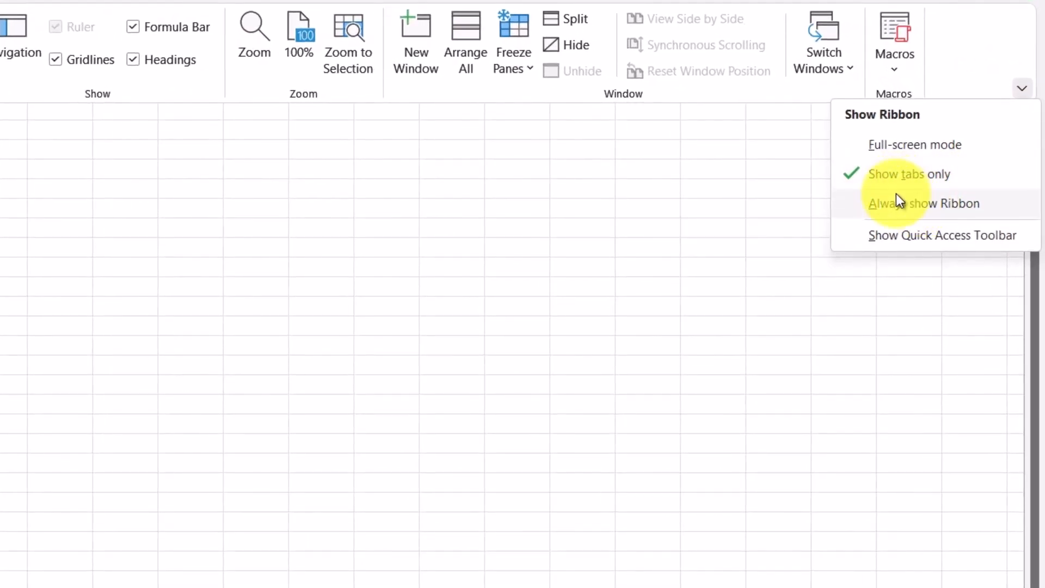
click(897, 203)
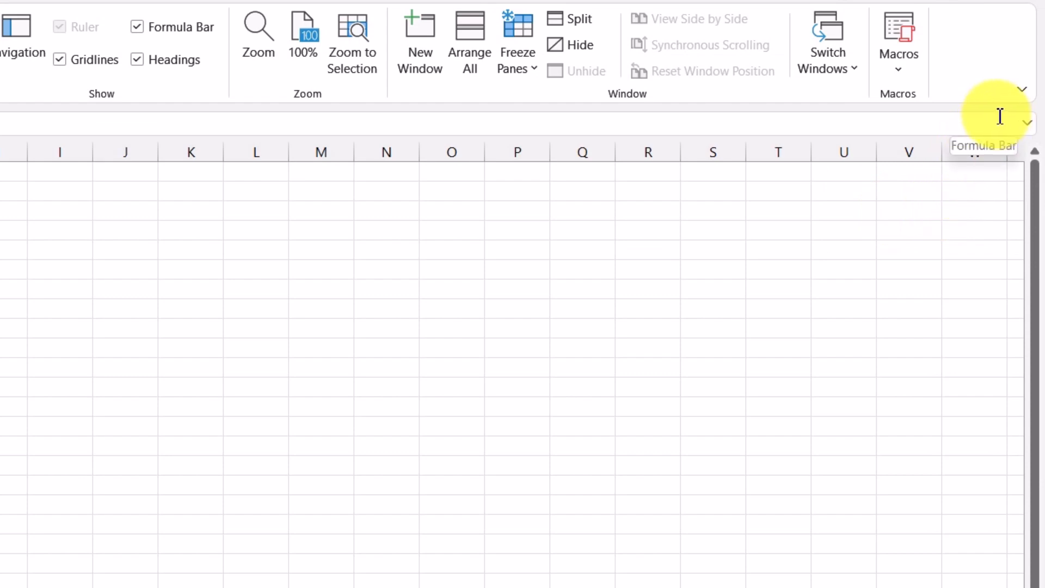
Step: Set the ribbon display to Full-screen mode, and return it to Always show Ribbon
click(1021, 90)
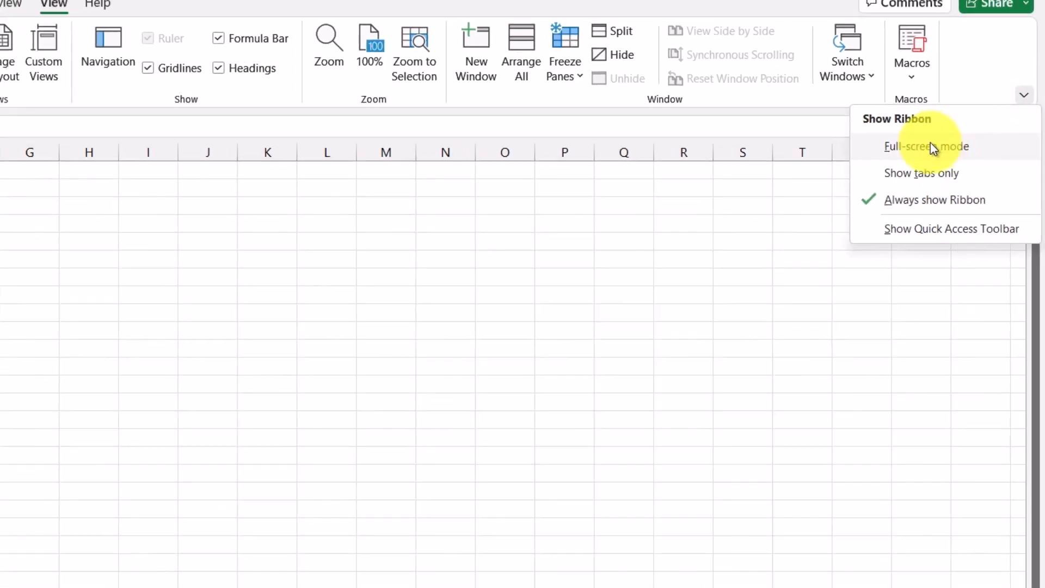
click(933, 147)
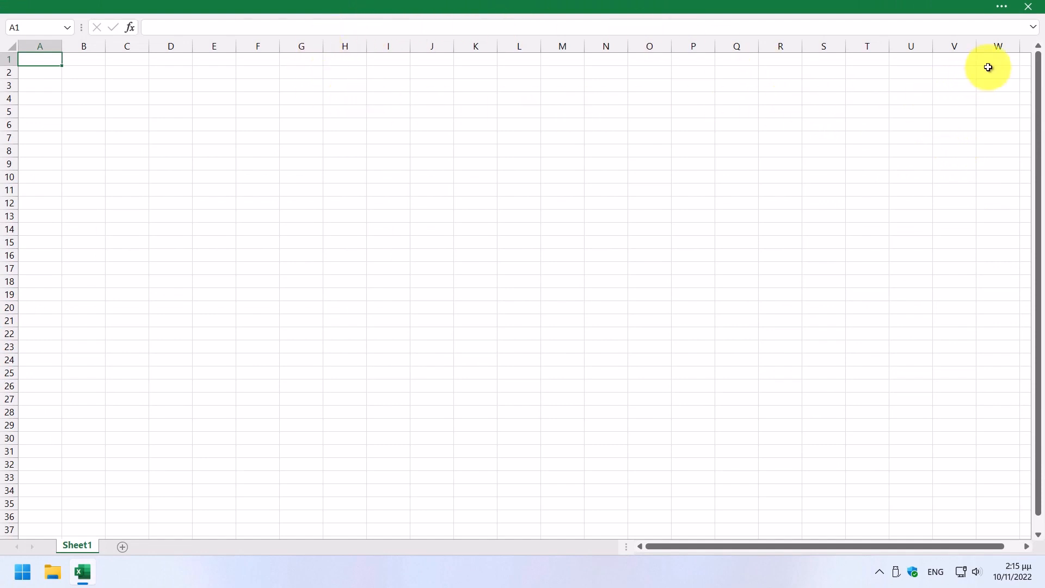
click(1002, 8)
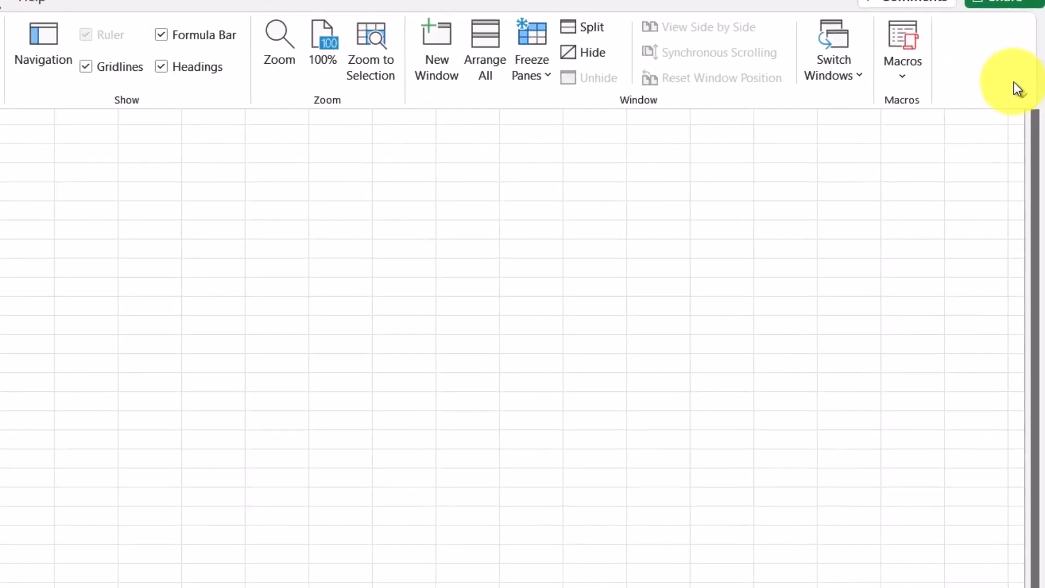
click(1020, 95)
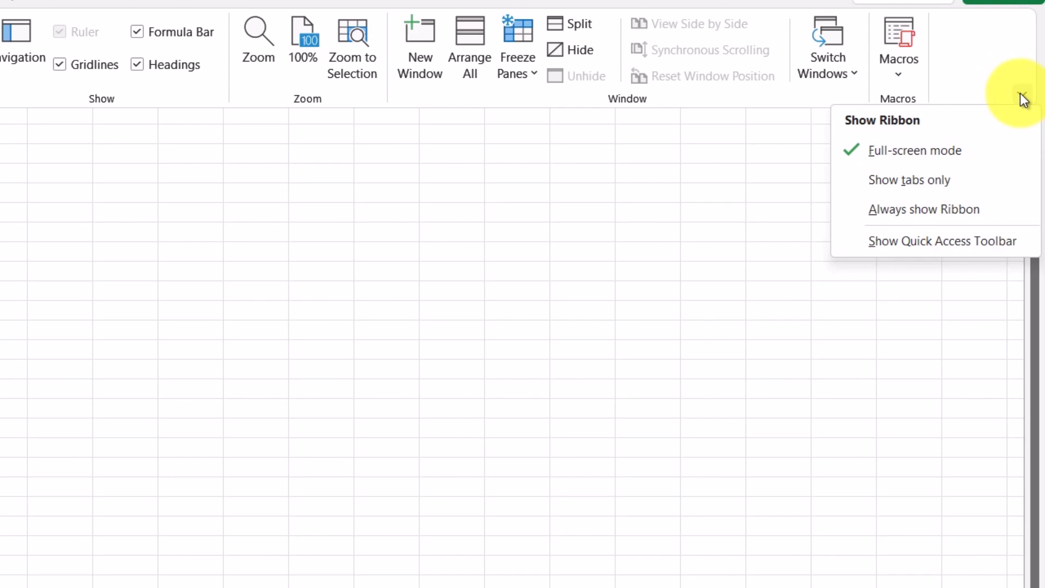
click(899, 210)
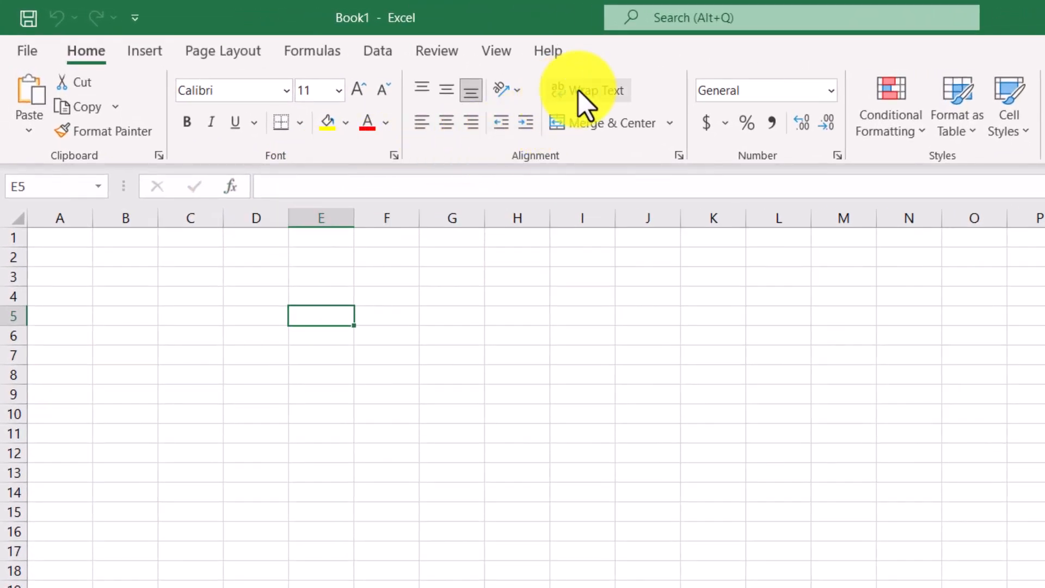
Step: Add the Wrap Text command to the Quick Access Toolbar and remove it again
right_click(579, 90)
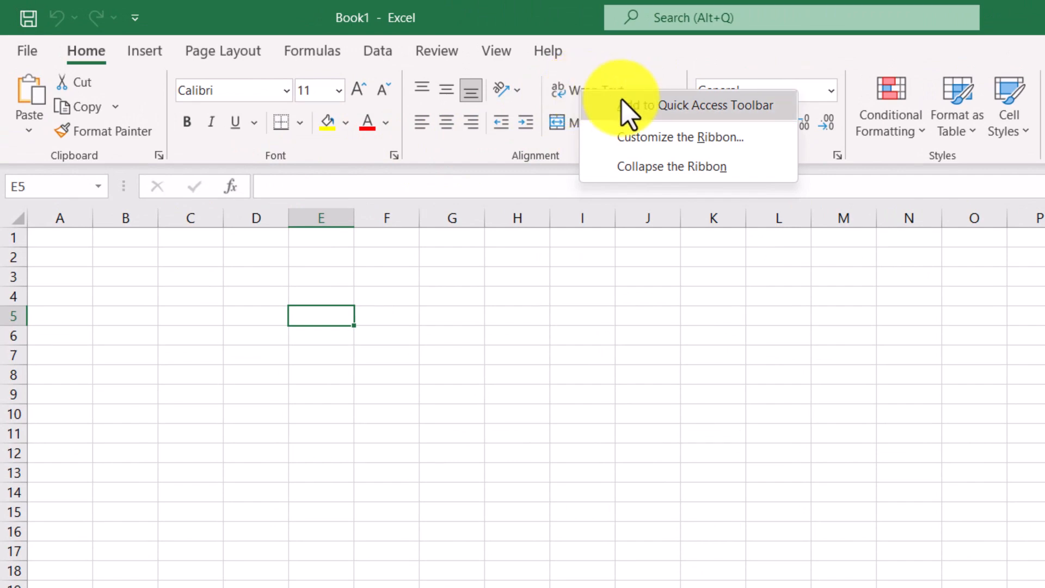
click(753, 109)
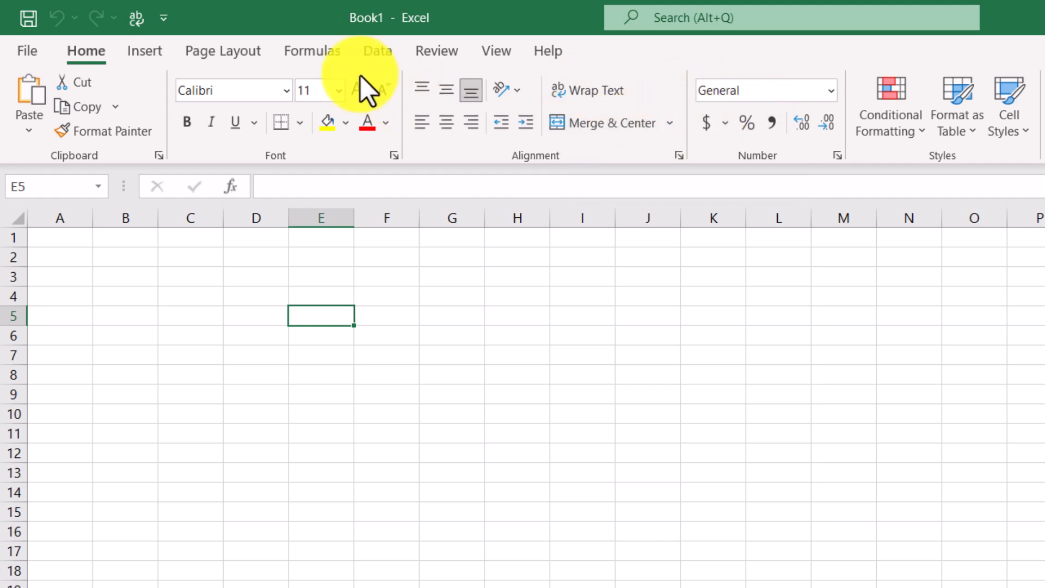
right_click(142, 30)
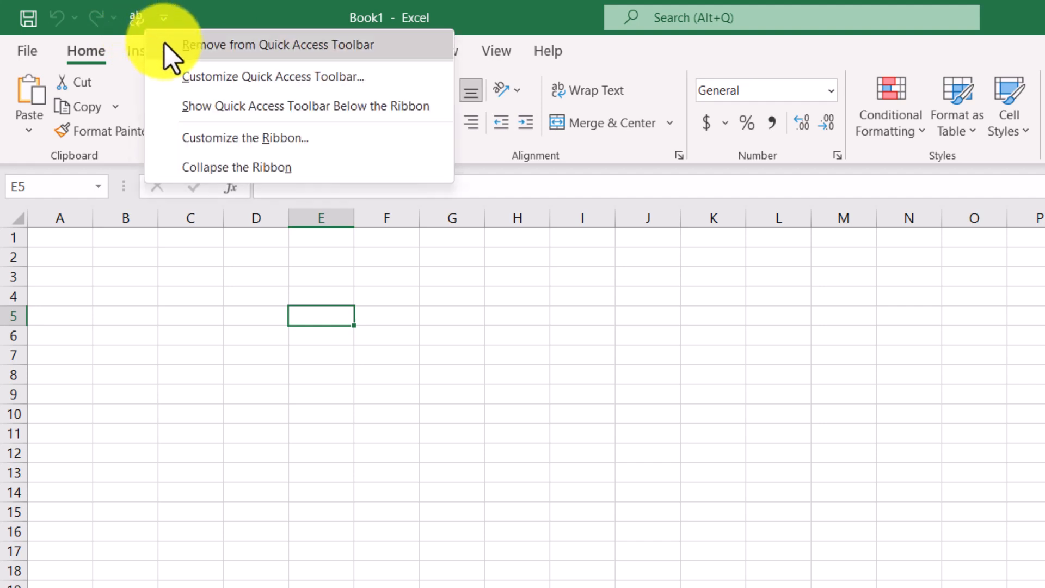
click(165, 44)
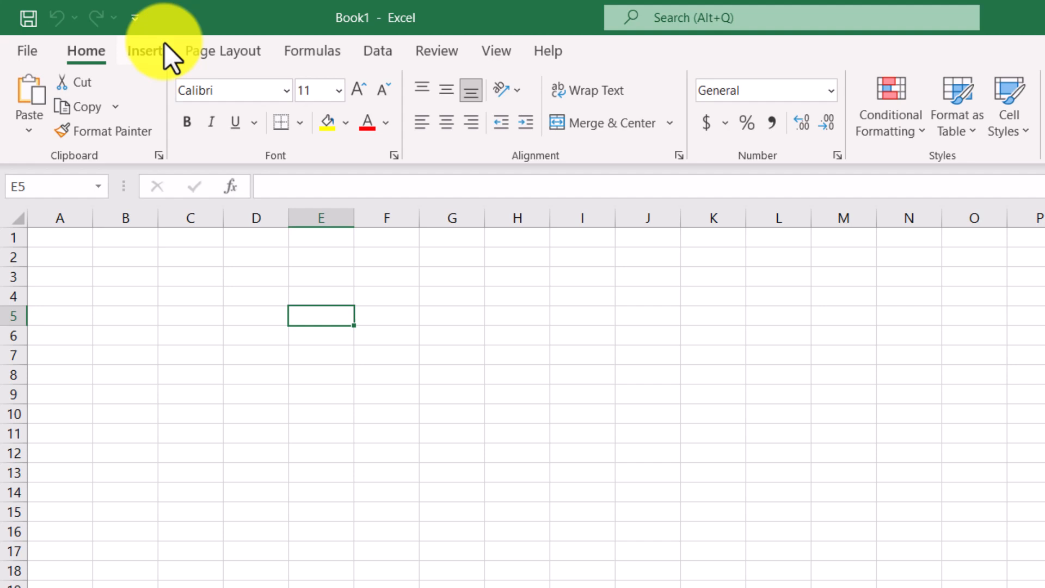
Step: View the Quick Access Toolbar customization options and close them without making changes
right_click(107, 25)
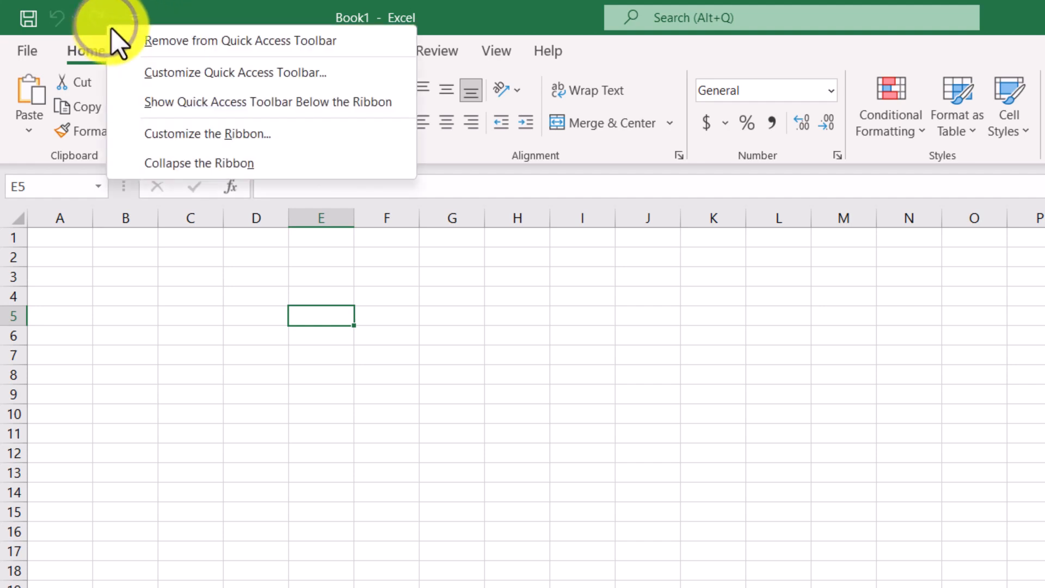
click(149, 74)
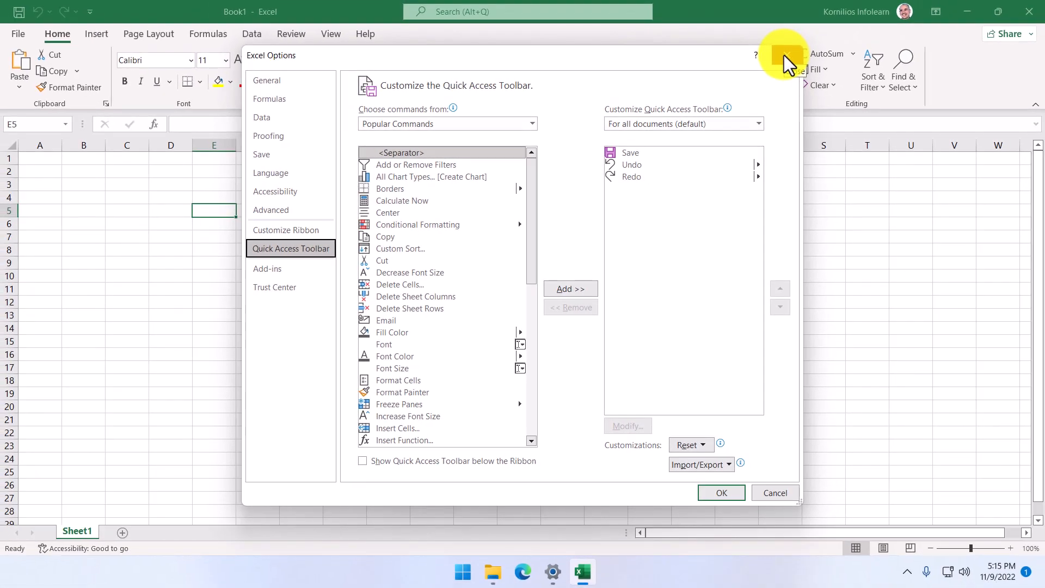
click(784, 55)
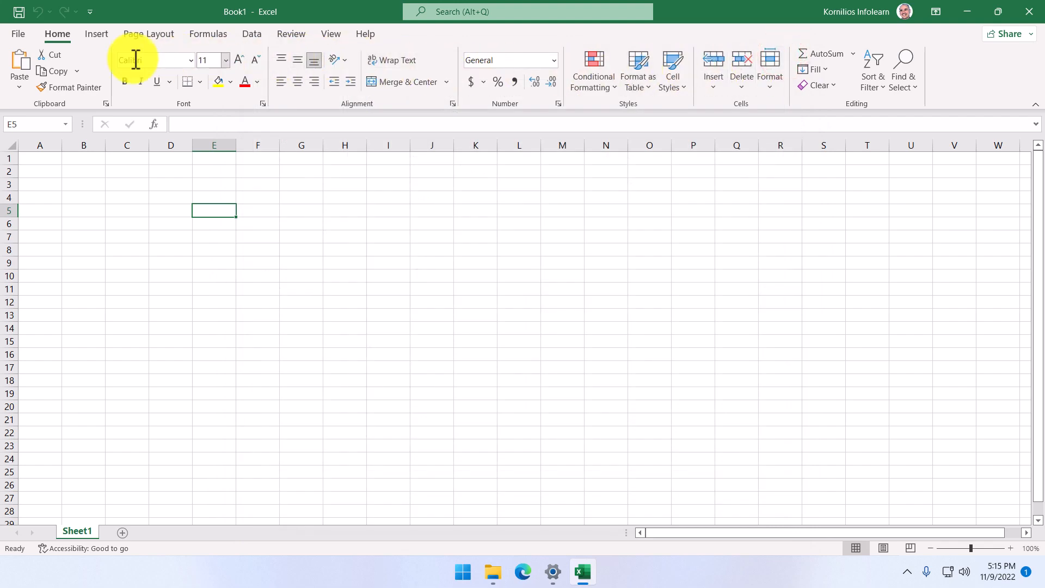
Step: Open the Quick Access Toolbar page of the Excel Options
click(19, 34)
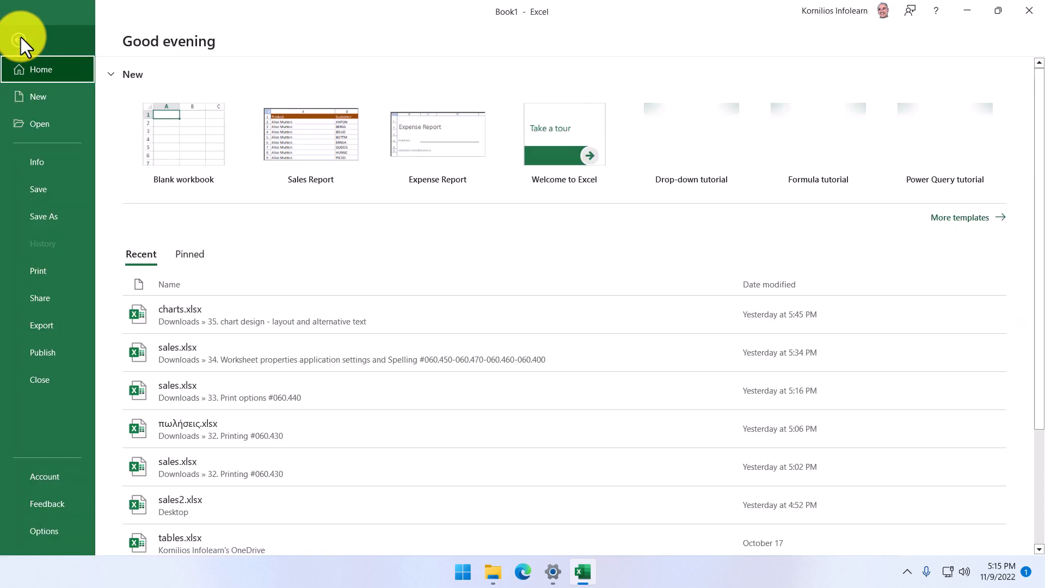
click(51, 533)
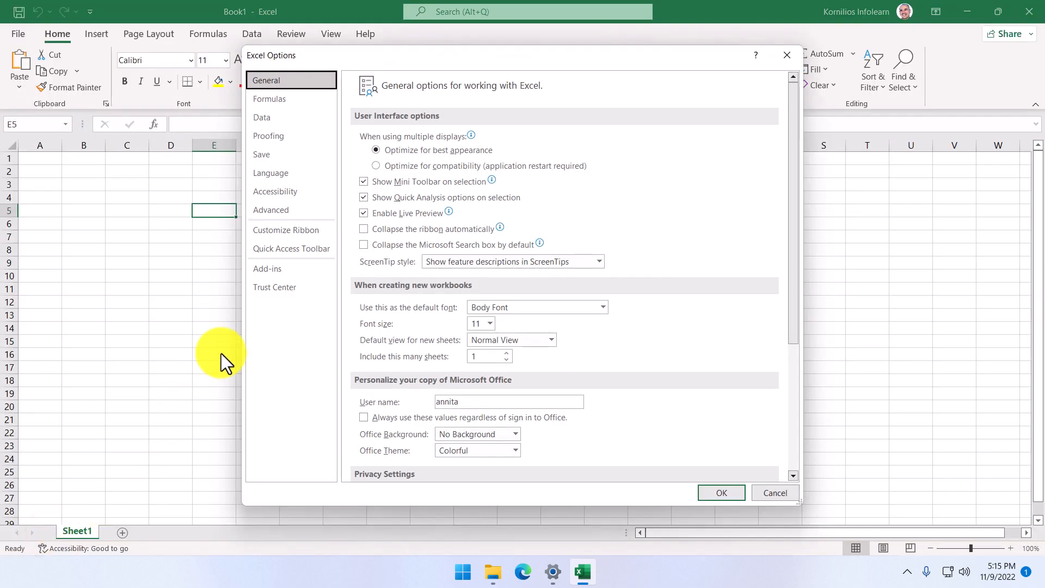
click(288, 249)
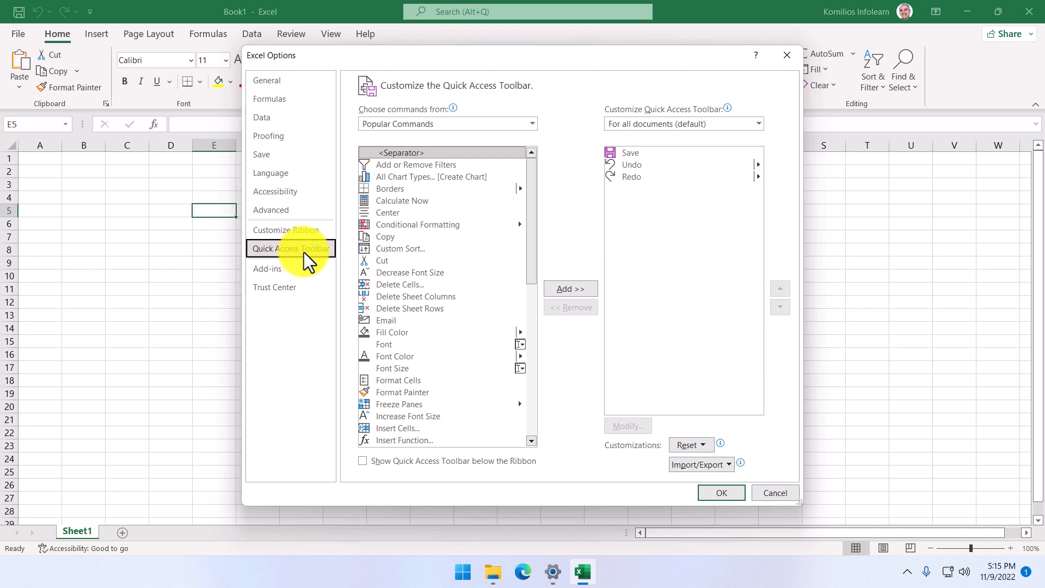
Step: Review the available command sources for the Quick Access Toolbar and choose All Commands
click(533, 123)
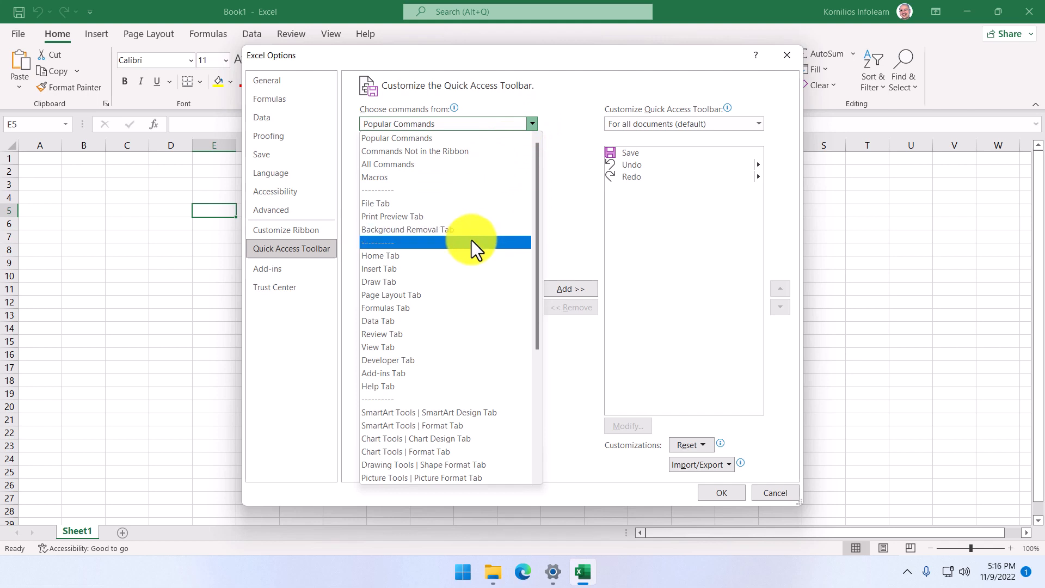
click(407, 140)
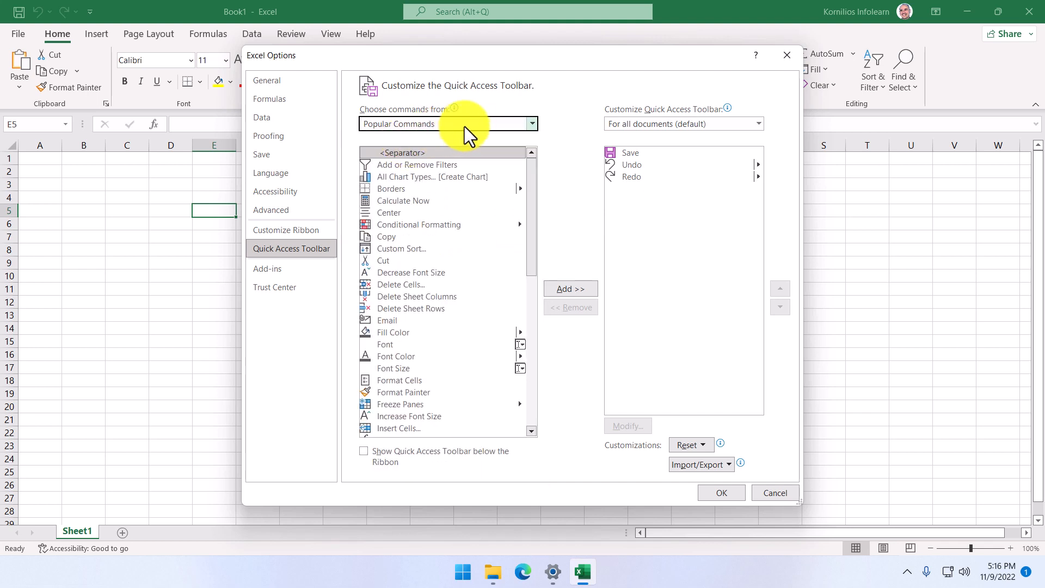
click(488, 122)
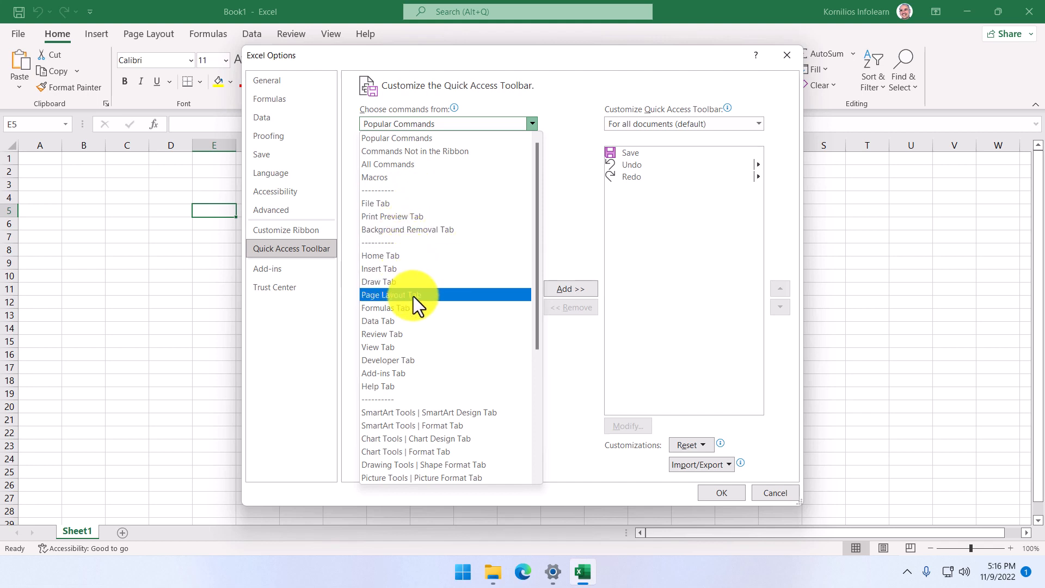
click(403, 164)
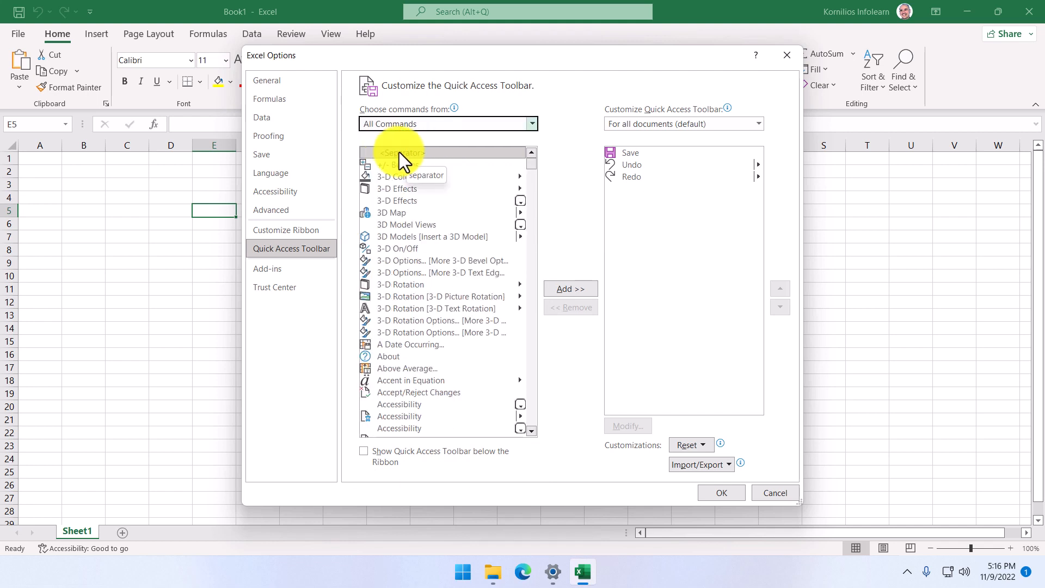
Step: Add a separator and the About command to the Quick Access Toolbar list
click(403, 153)
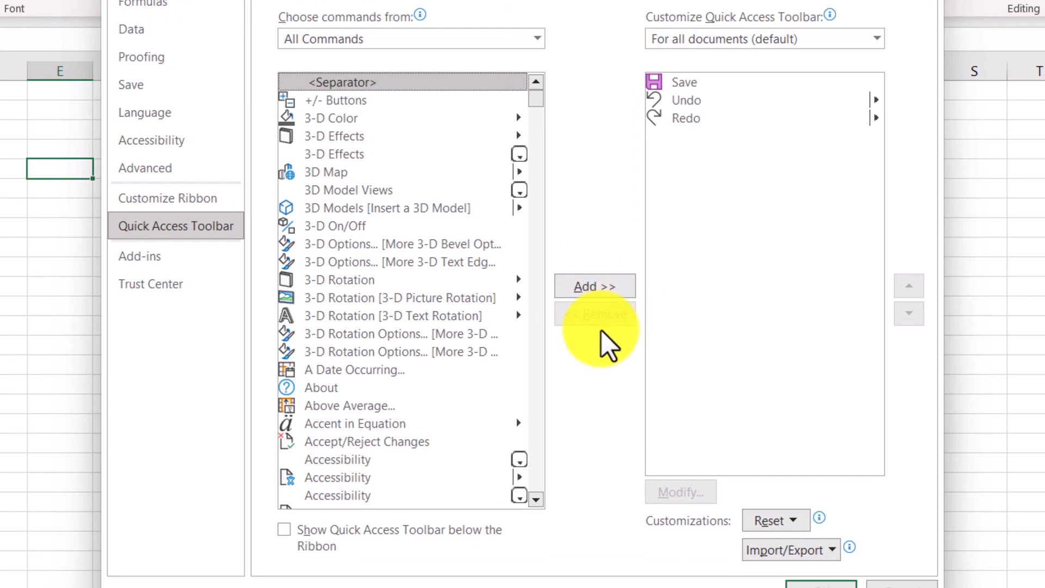
click(606, 285)
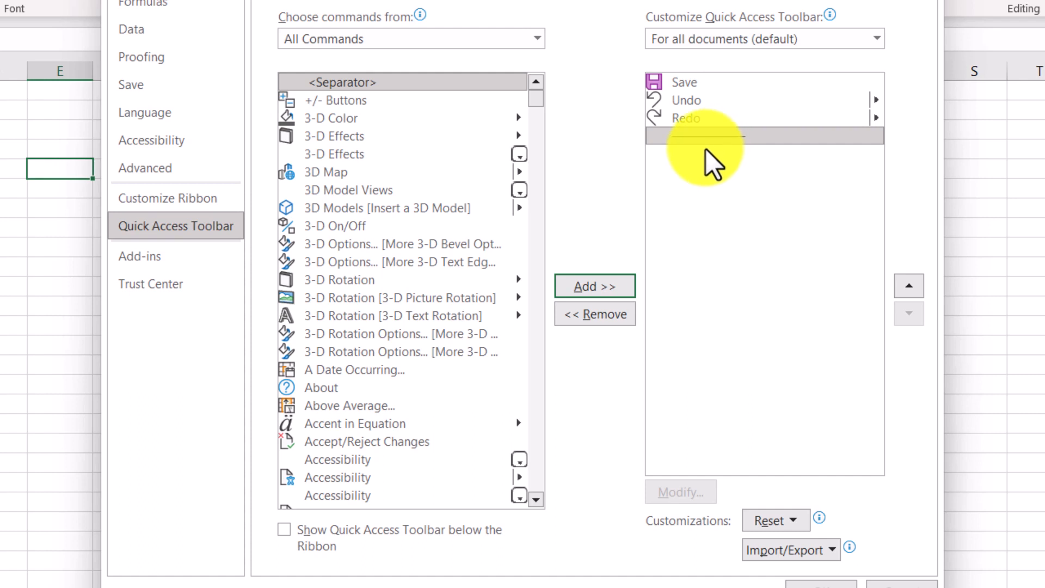
click(333, 387)
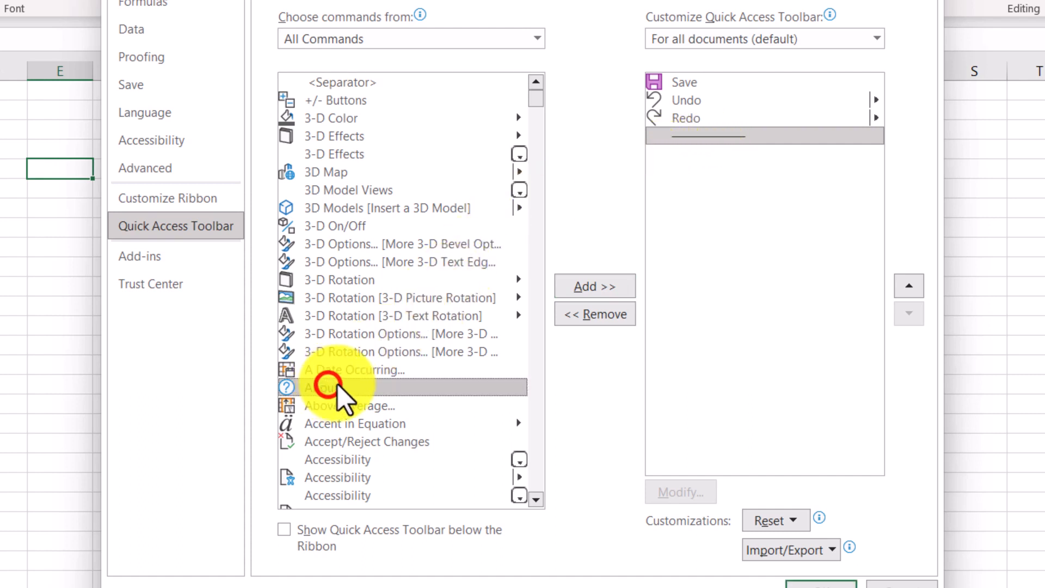
click(592, 286)
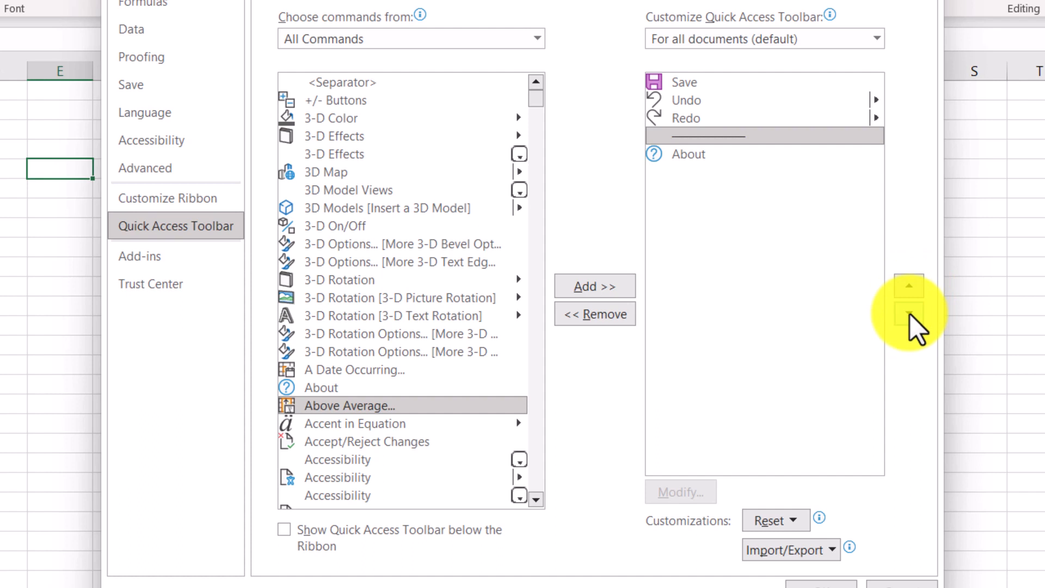
Step: Move the separator up to directly below Save and back down to the end of the Quick Access Toolbar list
click(730, 135)
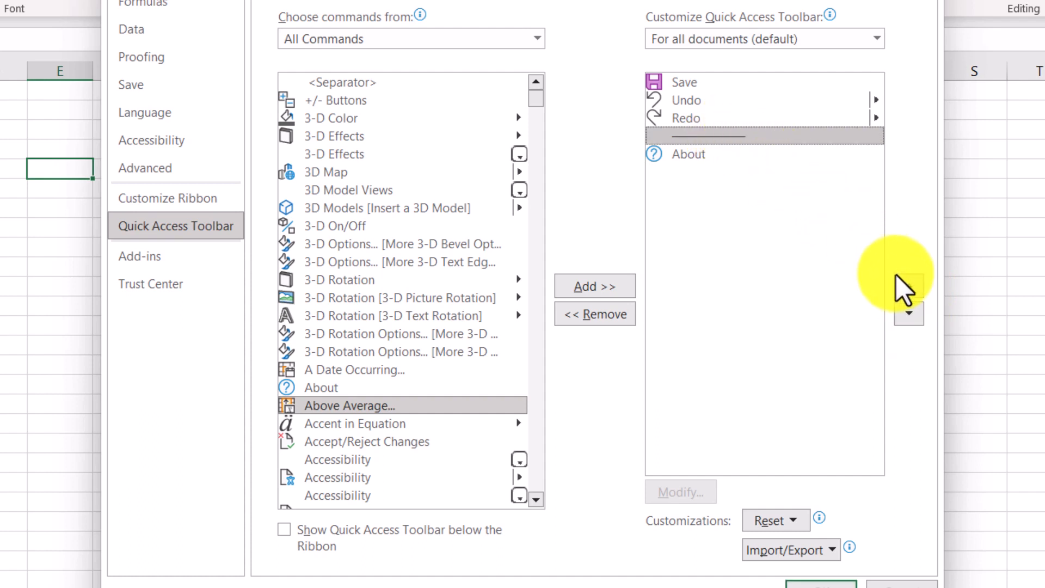
click(912, 287)
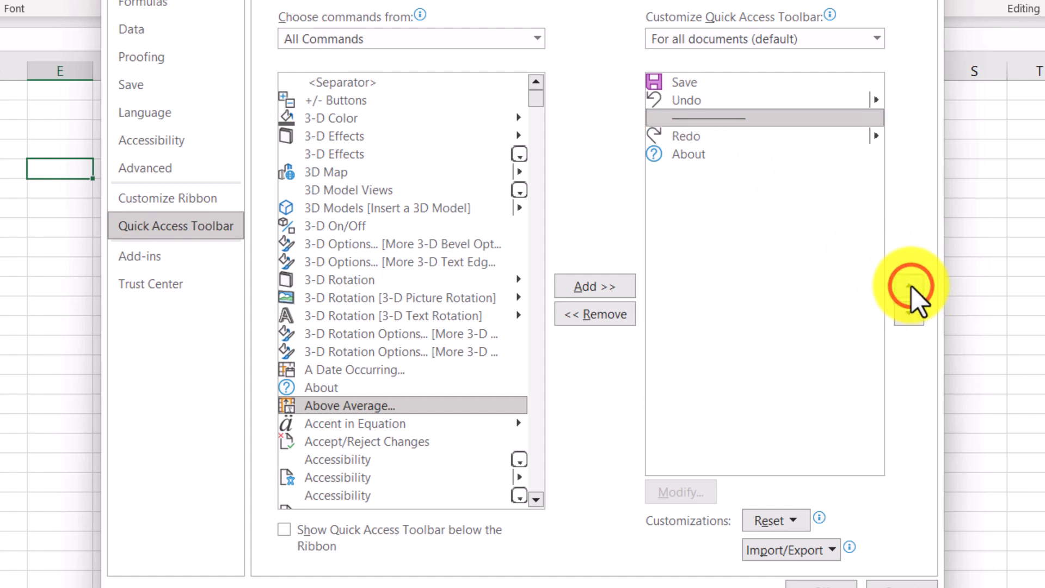
click(912, 286)
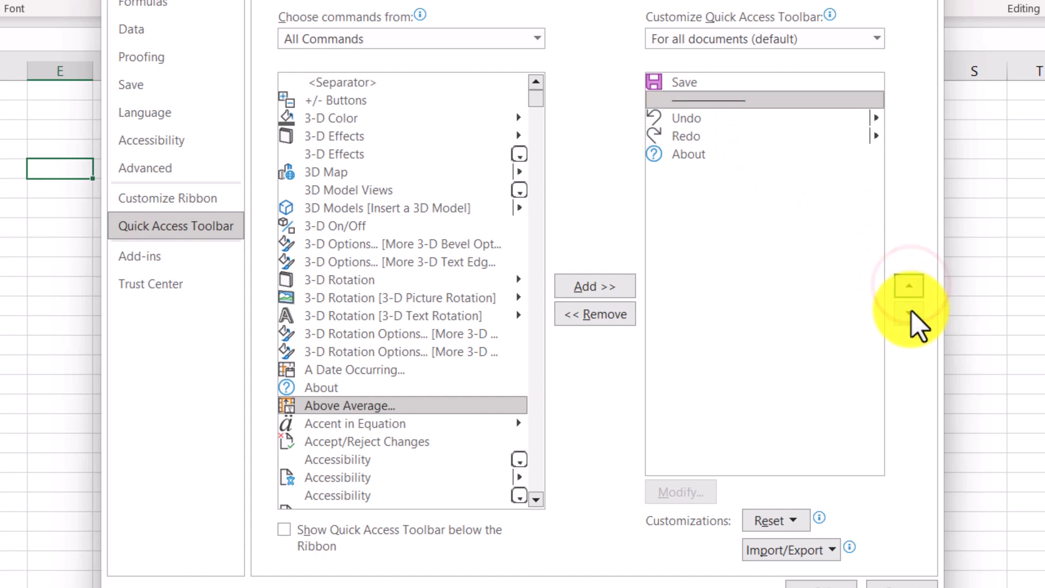
click(912, 312)
click(912, 313)
click(913, 313)
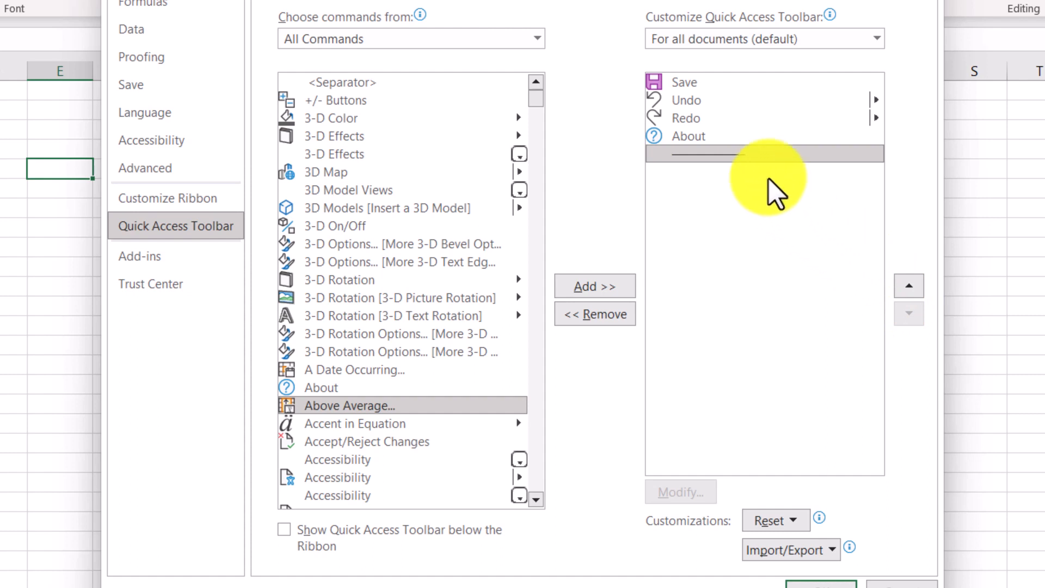
Step: Remove the separator from the Quick Access Toolbar list and view the reset options without applying any
click(692, 154)
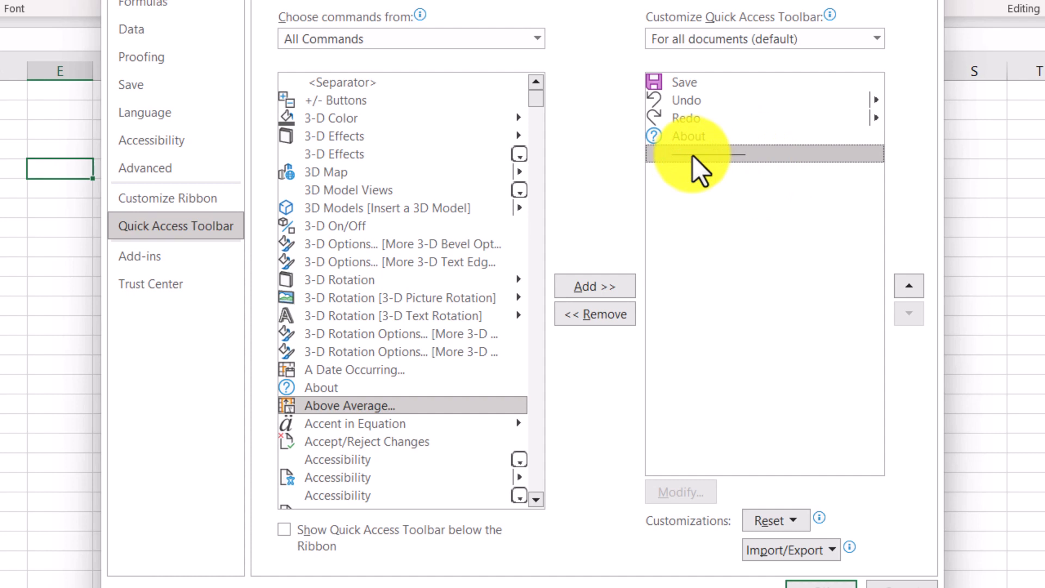
click(588, 316)
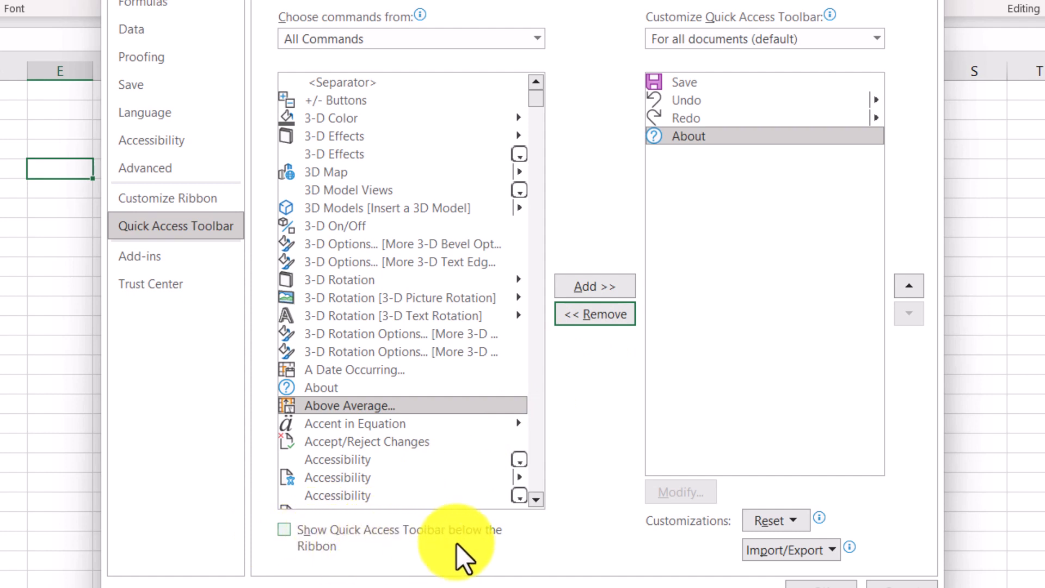
click(790, 522)
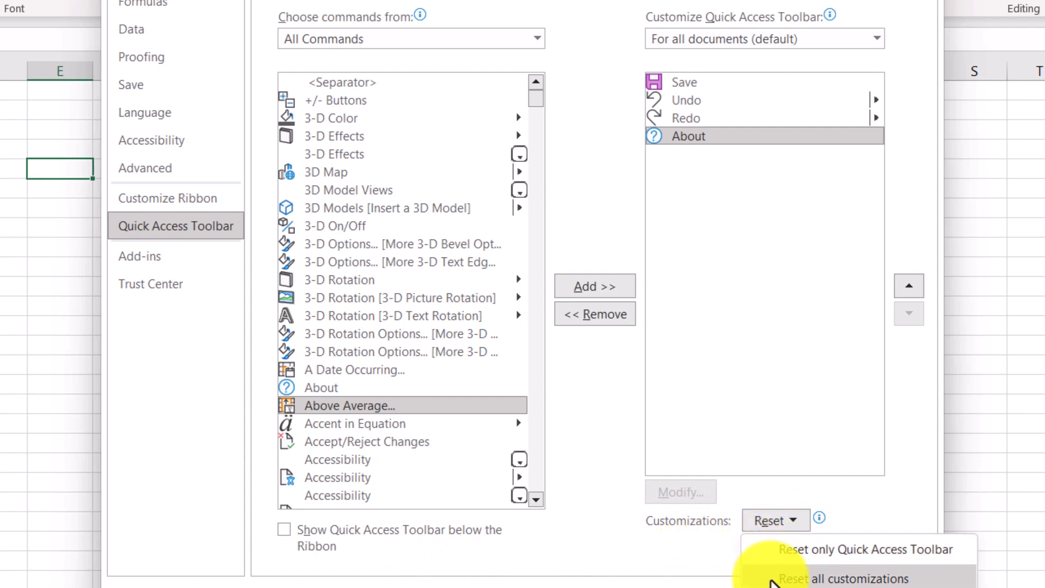
click(708, 566)
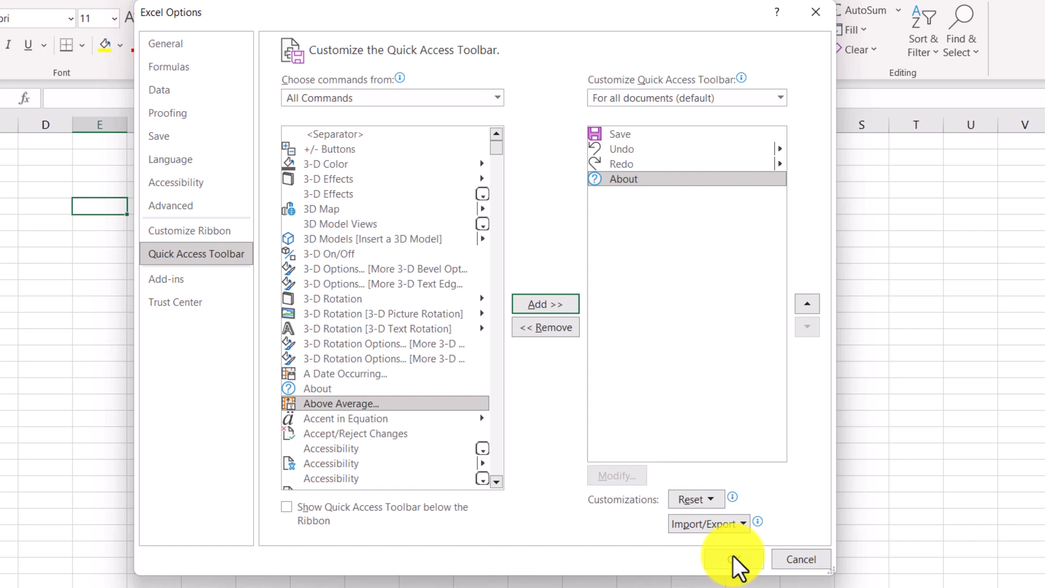
Step: Choose Macros as the command source and add boldmacro to the Quick Access Toolbar list
click(495, 99)
click(384, 165)
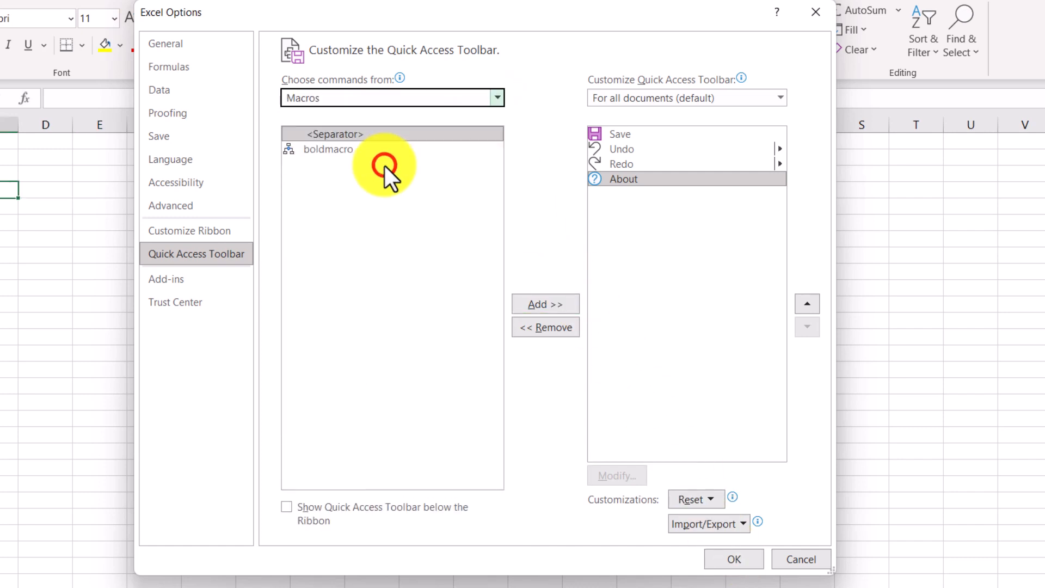
click(320, 150)
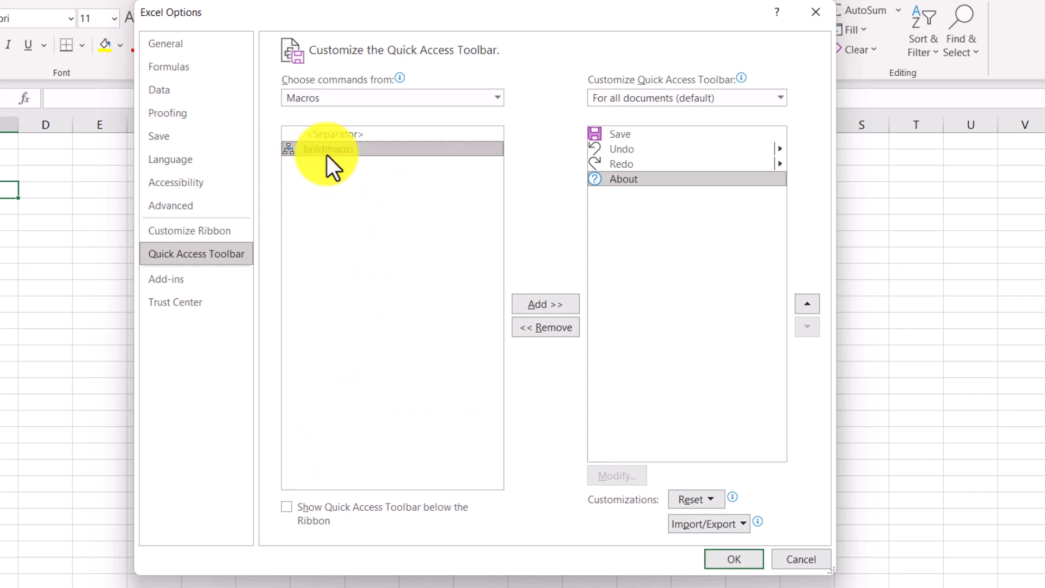
click(547, 301)
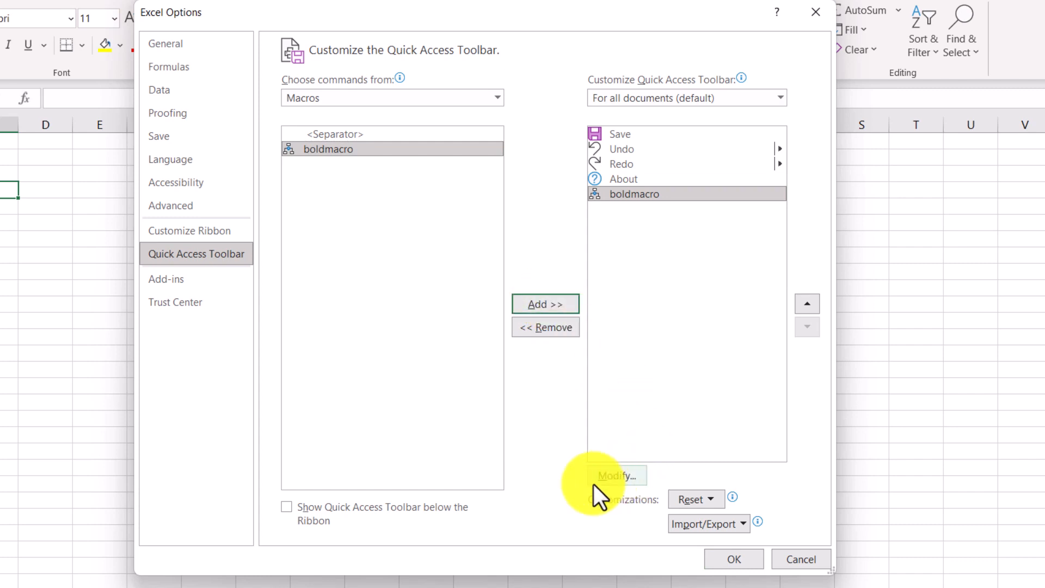
Step: Give the boldmacro button the display name Bold Letters and the smiley face symbol, and apply the toolbar changes
click(625, 482)
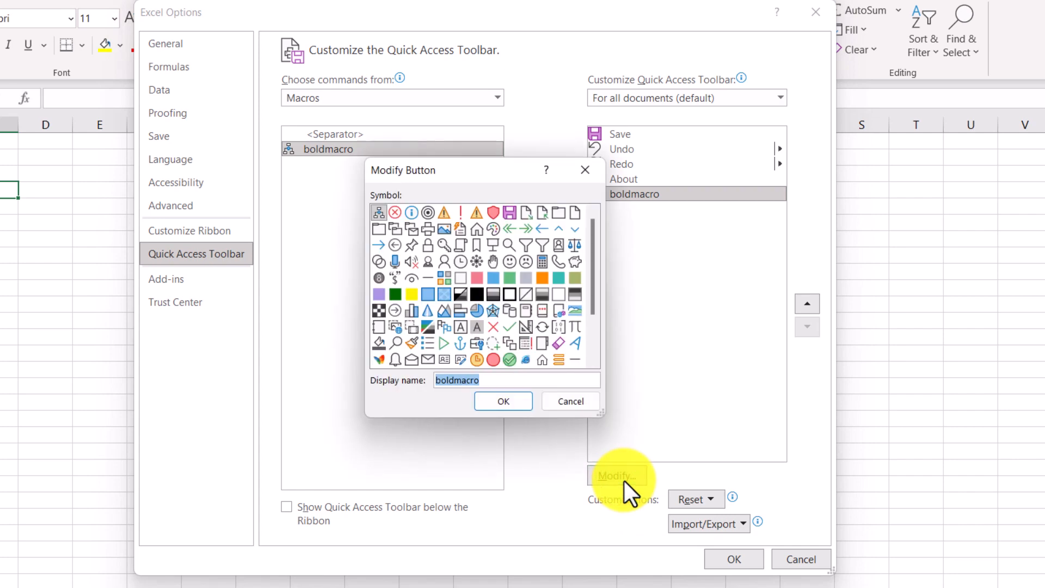
text(Bold Letters)
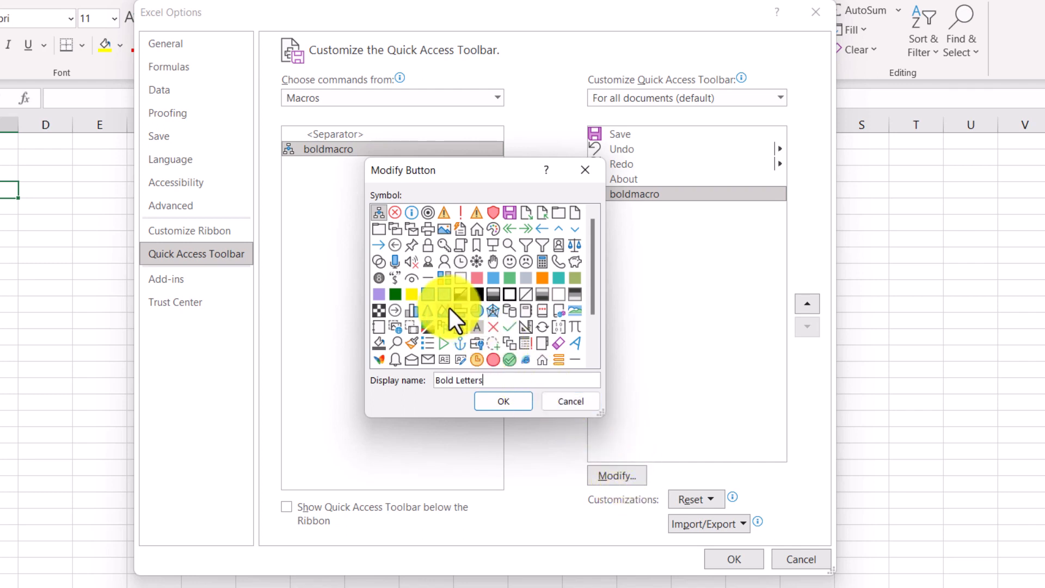
click(508, 262)
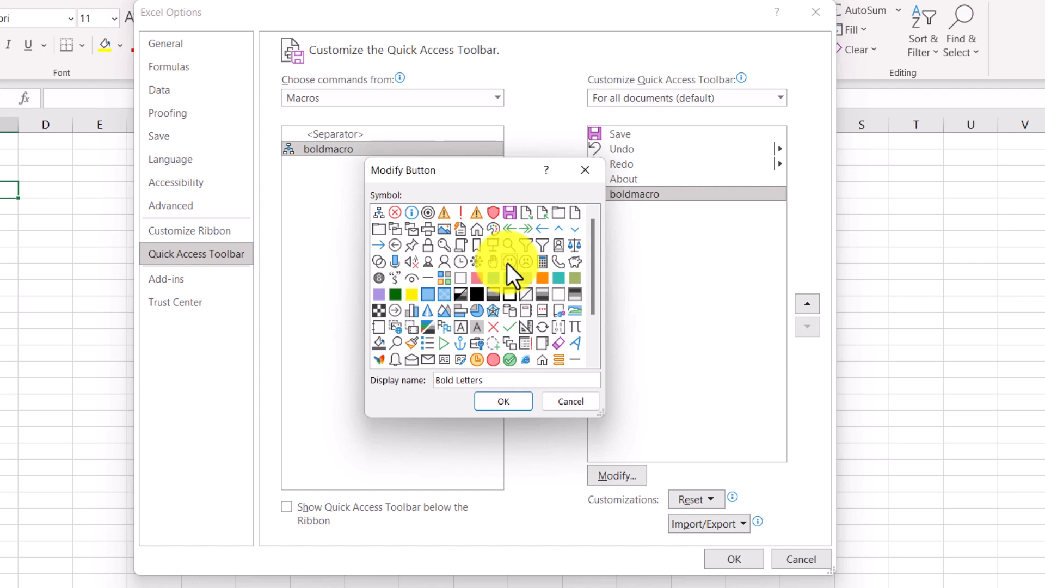
click(508, 400)
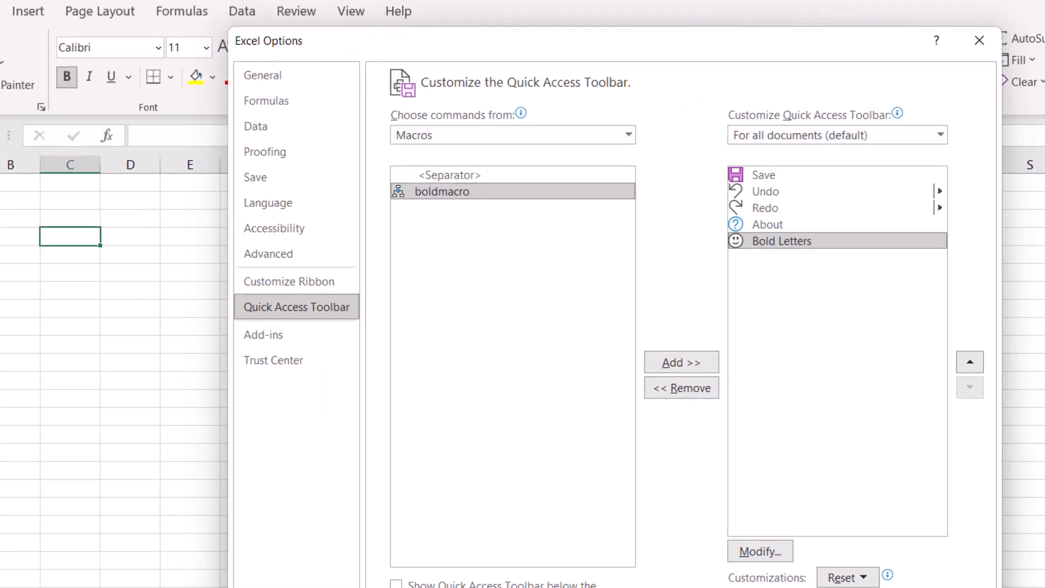
click(717, 556)
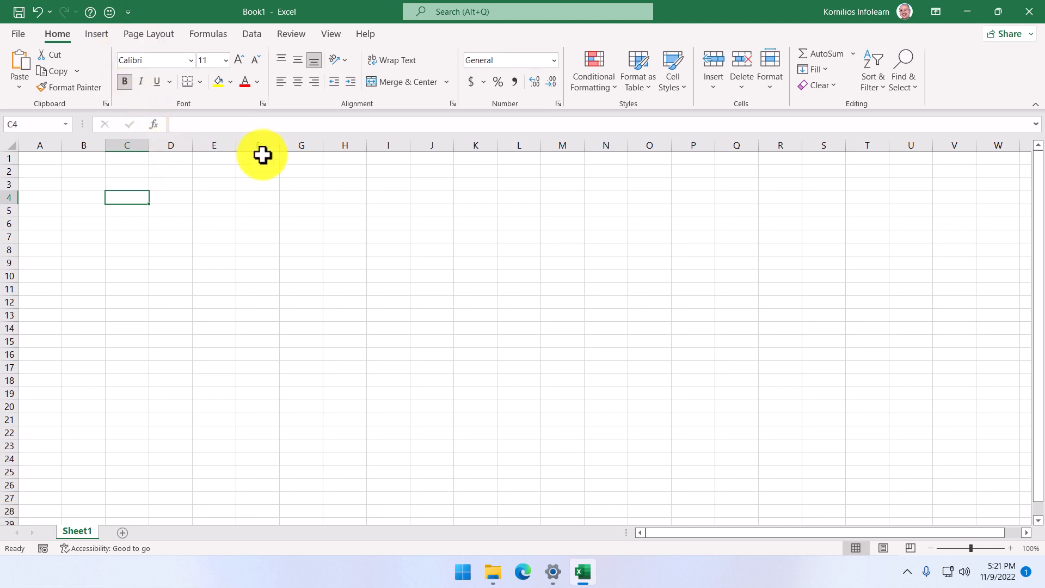
Step: Open the ribbon customization settings, view the Tool Tabs list and return to Main Tabs
right_click(933, 78)
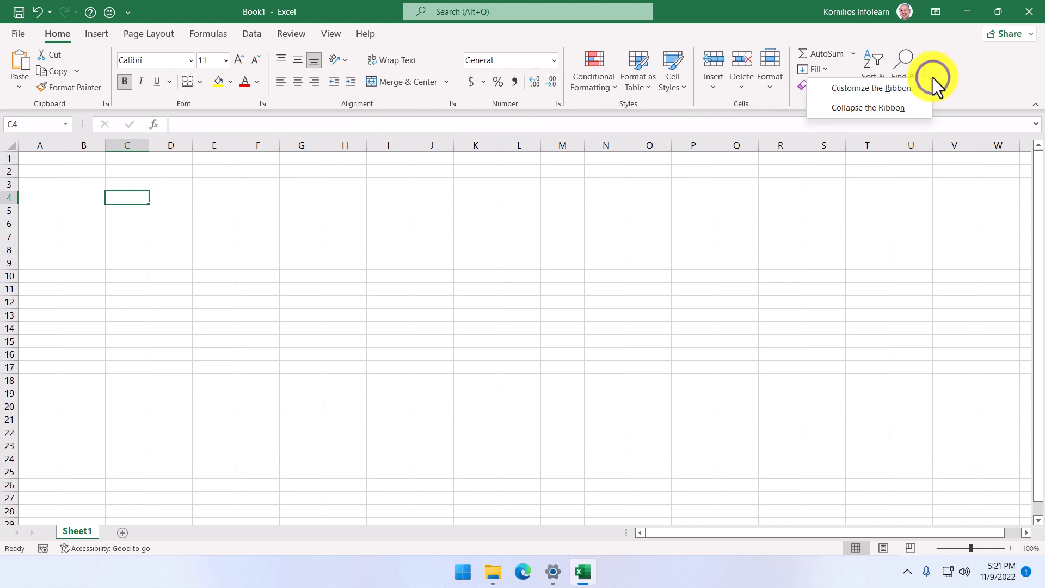
click(903, 90)
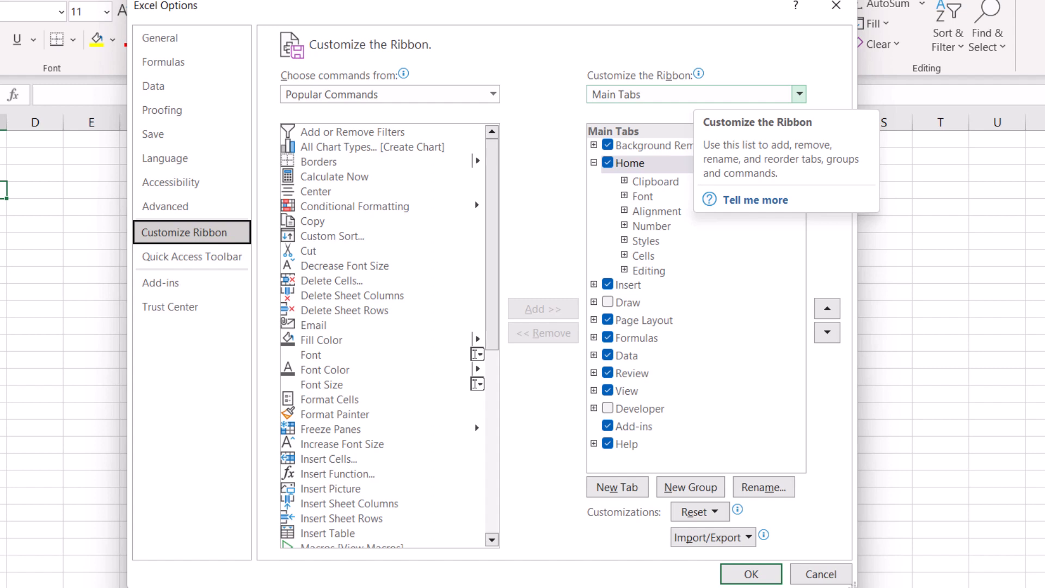
click(799, 93)
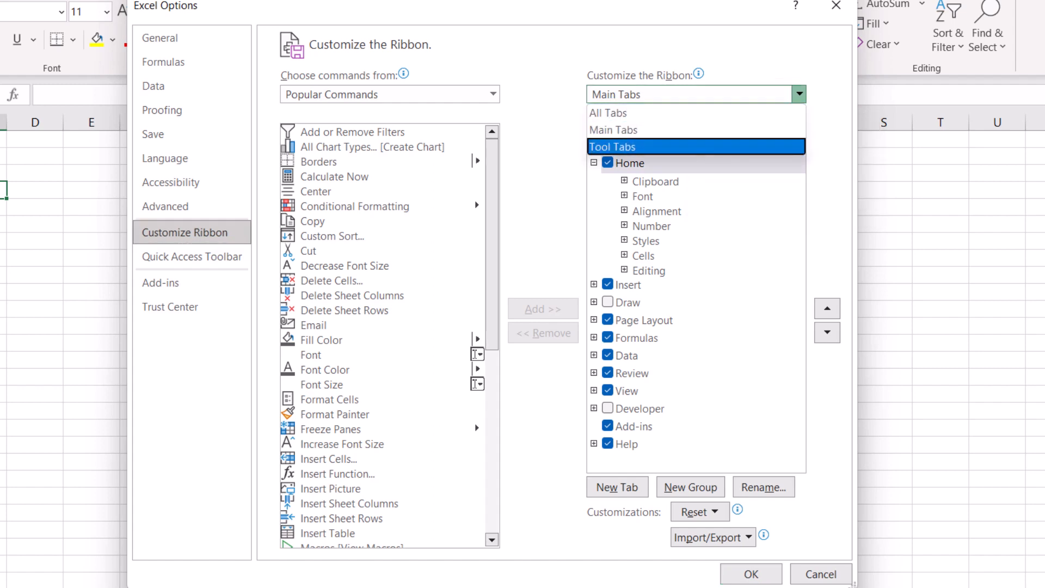
click(647, 147)
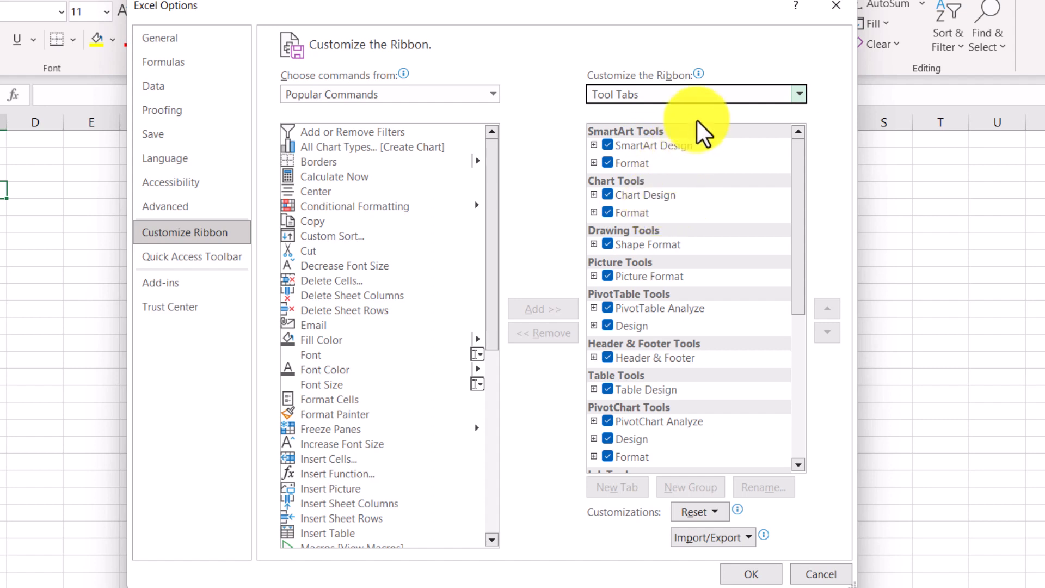
click(712, 94)
click(648, 130)
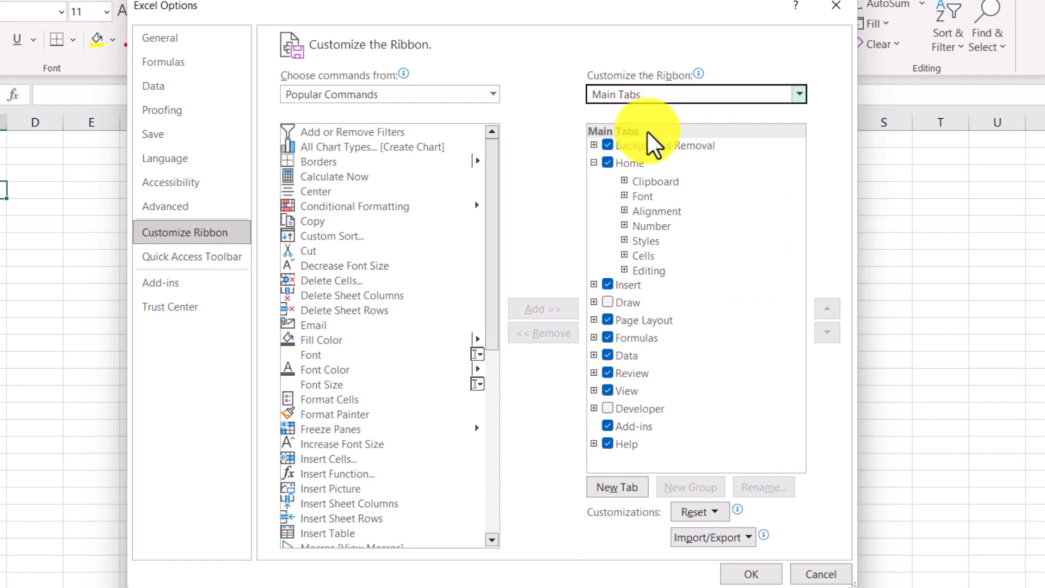
Step: Enable the Developer tab on the ribbon, apply the change and display that tab's commands
click(609, 409)
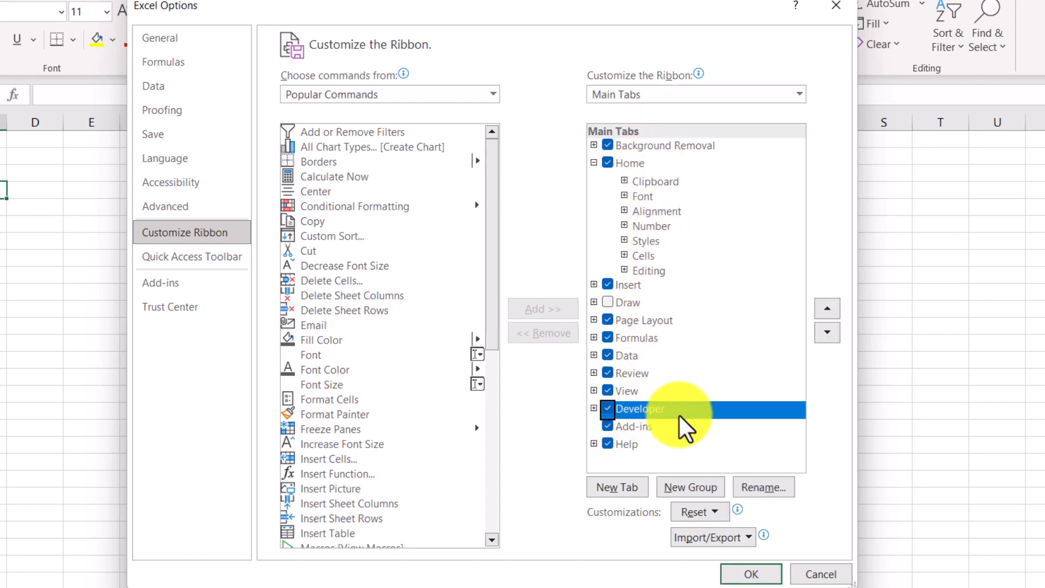
click(750, 574)
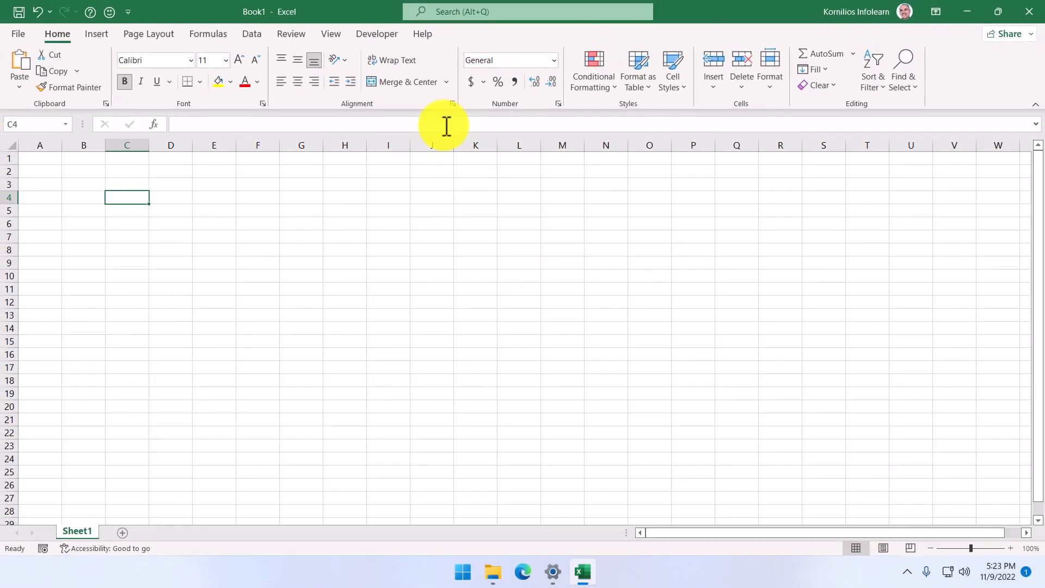
click(380, 33)
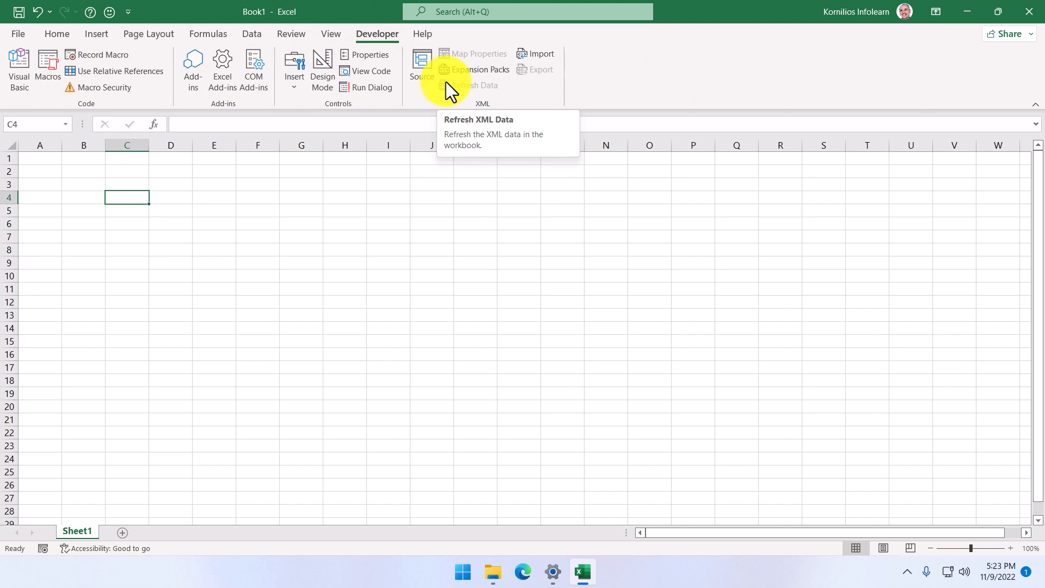
Step: Reopen the ribbon customization settings and hide the Developer tab from the ribbon
right_click(588, 68)
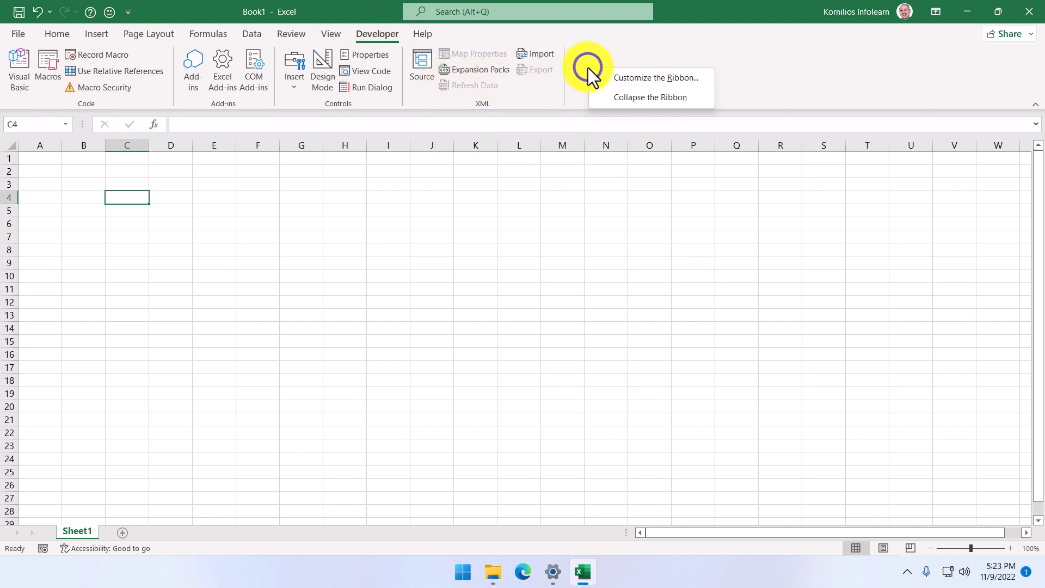
click(604, 78)
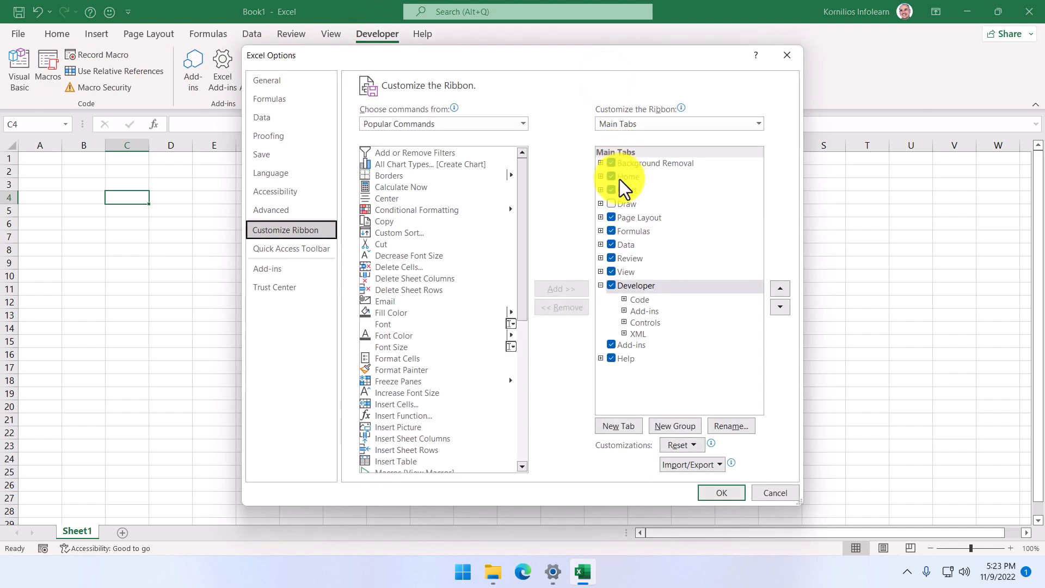
click(615, 287)
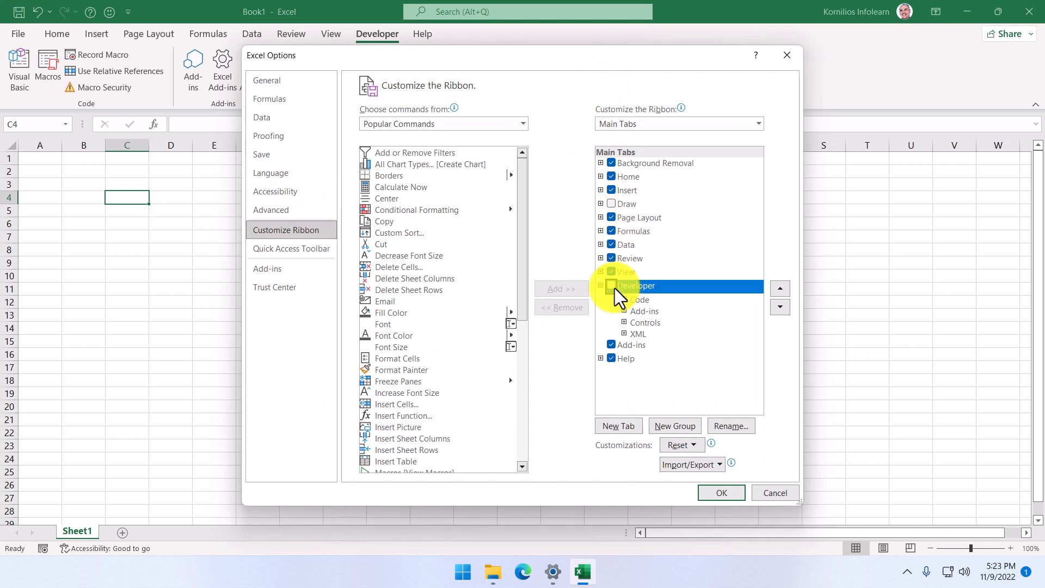
click(720, 492)
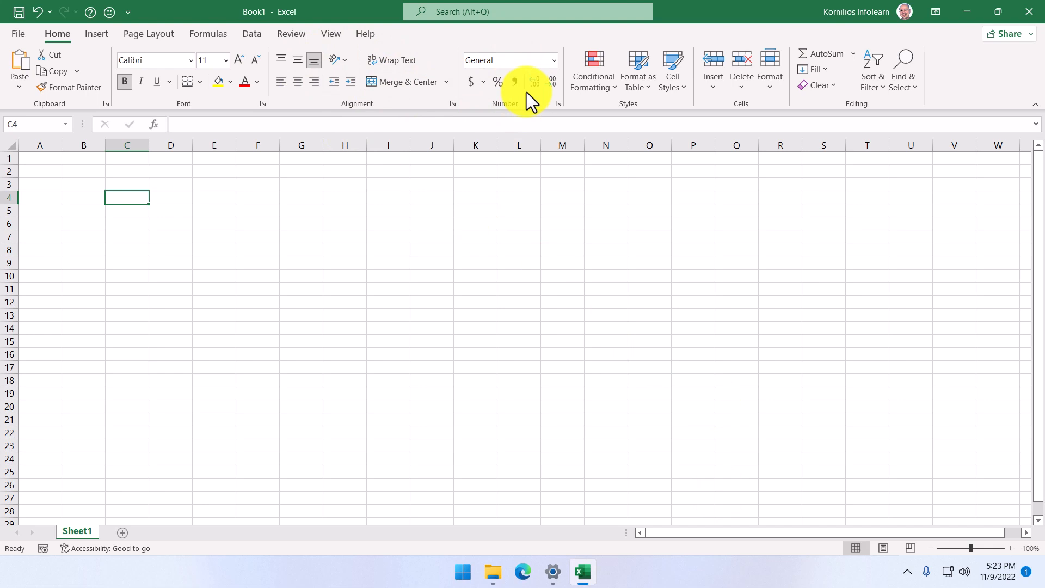
Step: Open the ribbon customization settings and view the rename option for the Home tab's Clipboard group, keeping its name
right_click(945, 82)
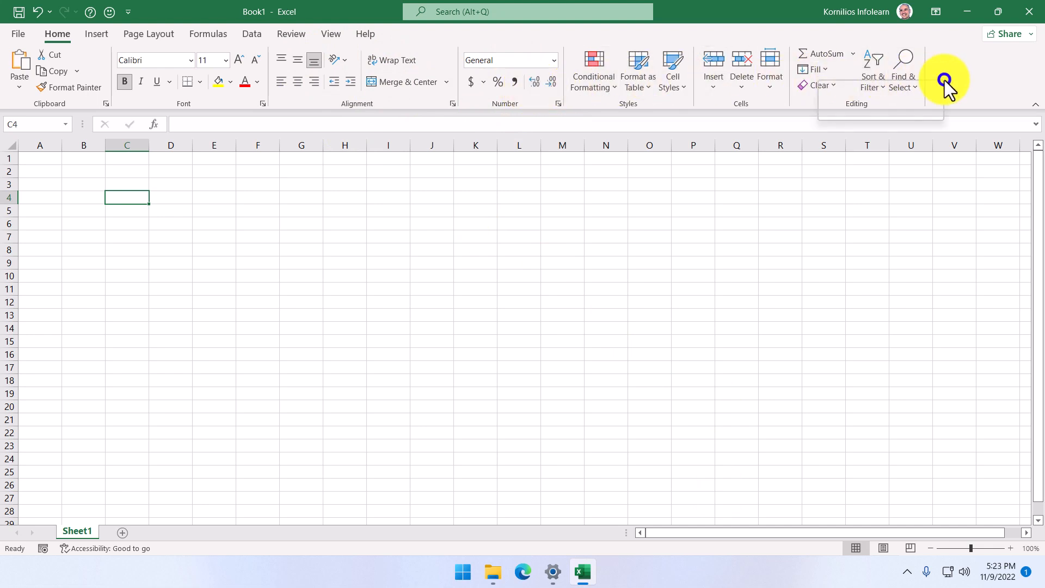
click(942, 81)
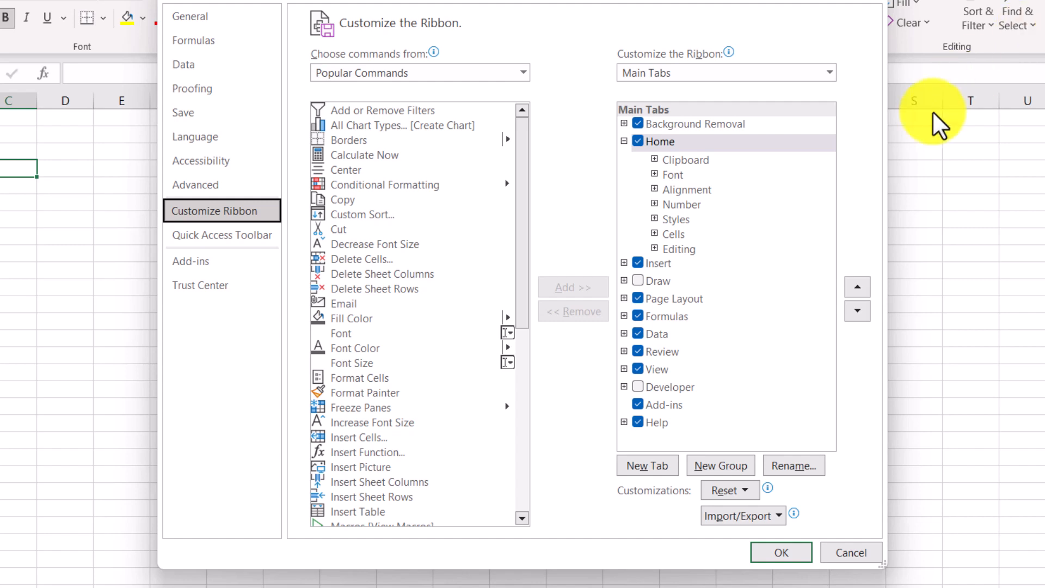
click(690, 158)
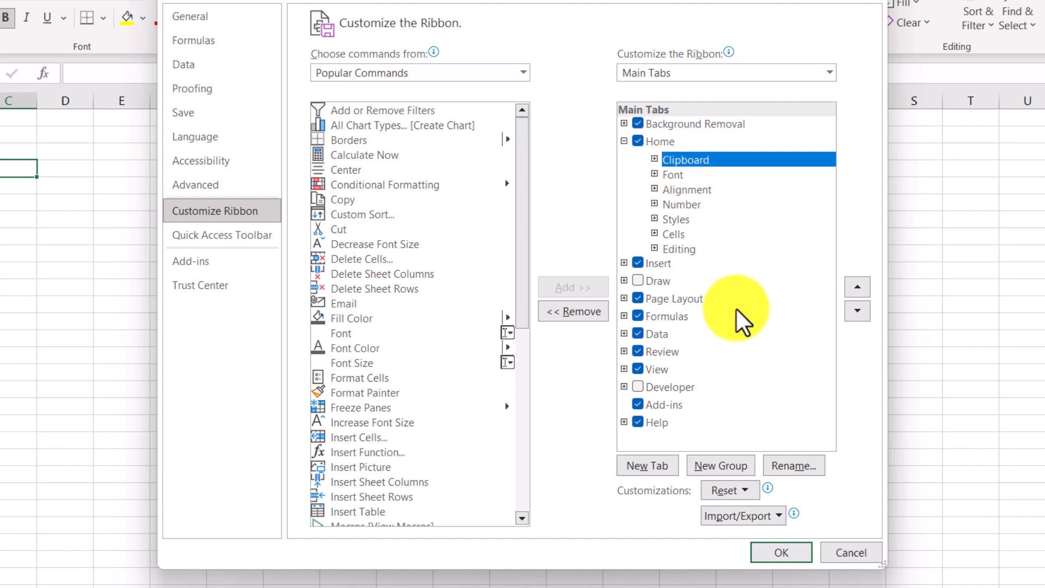
click(802, 459)
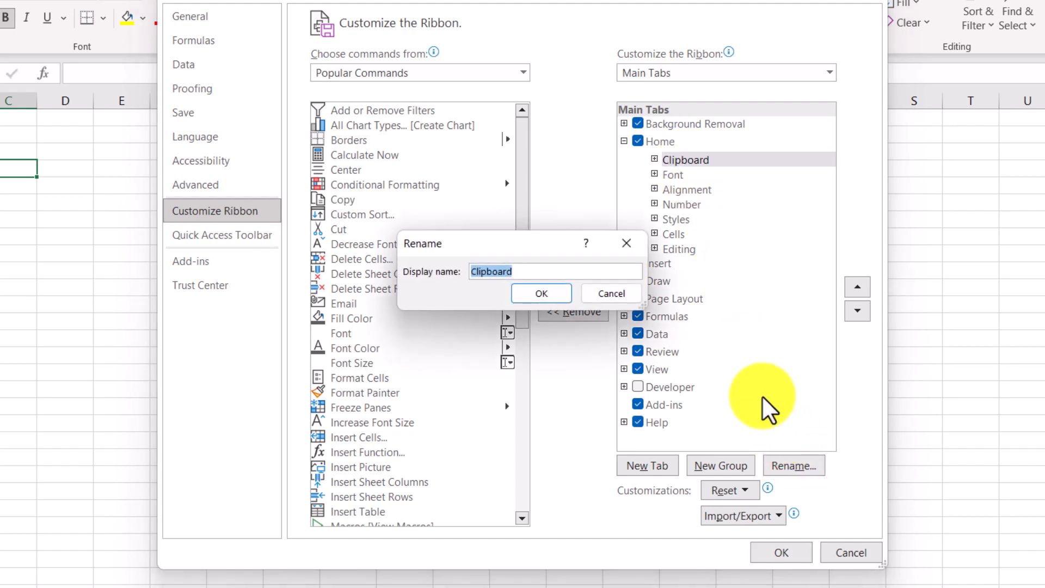
click(550, 292)
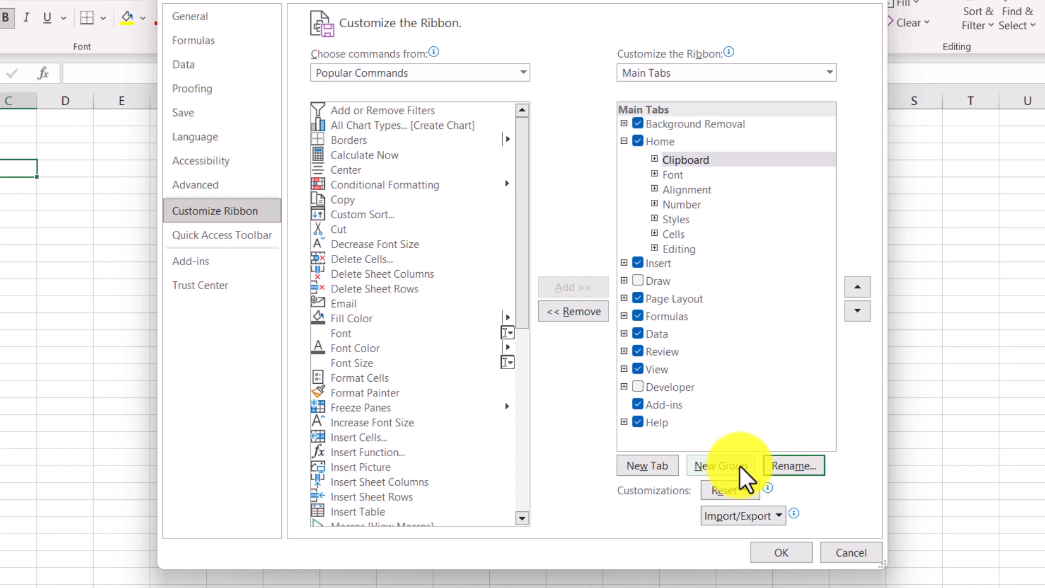
Step: Add a new custom tab after Home, move it one position up and return it to its place after Home
click(665, 460)
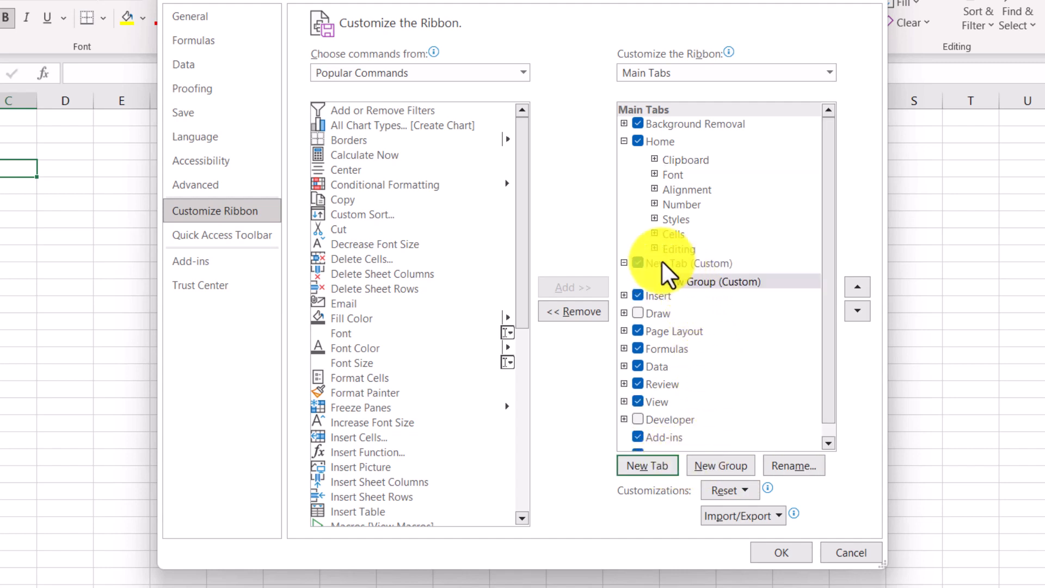
click(708, 263)
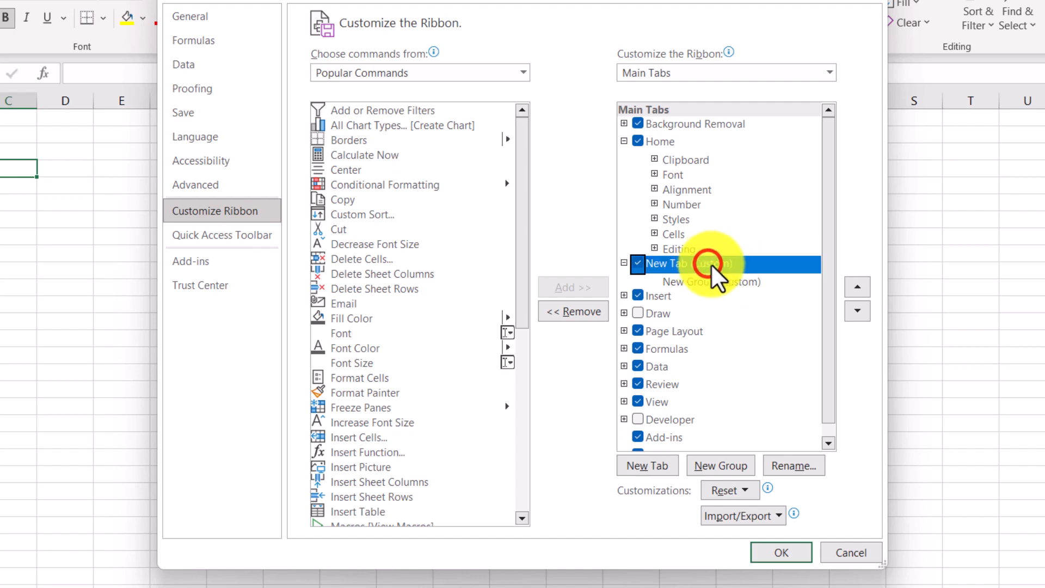
click(864, 290)
click(860, 309)
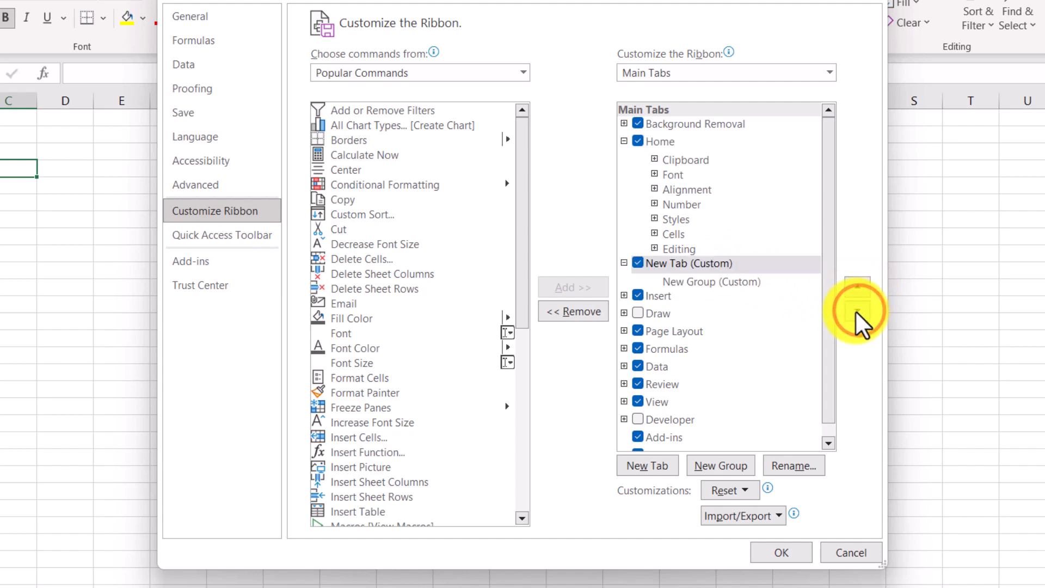
Step: Rename the new custom tab as TEST4U
click(693, 282)
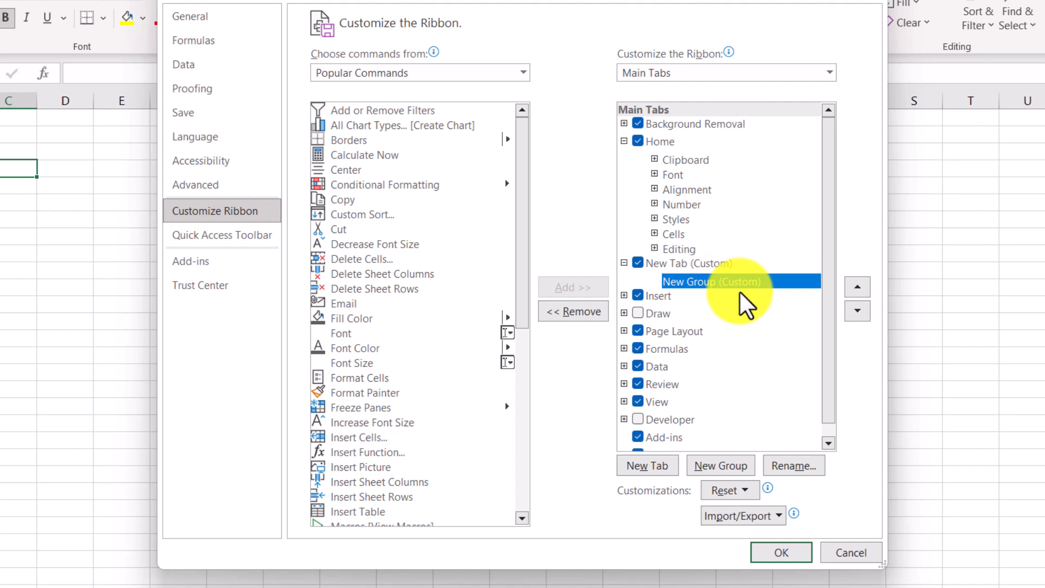
click(690, 263)
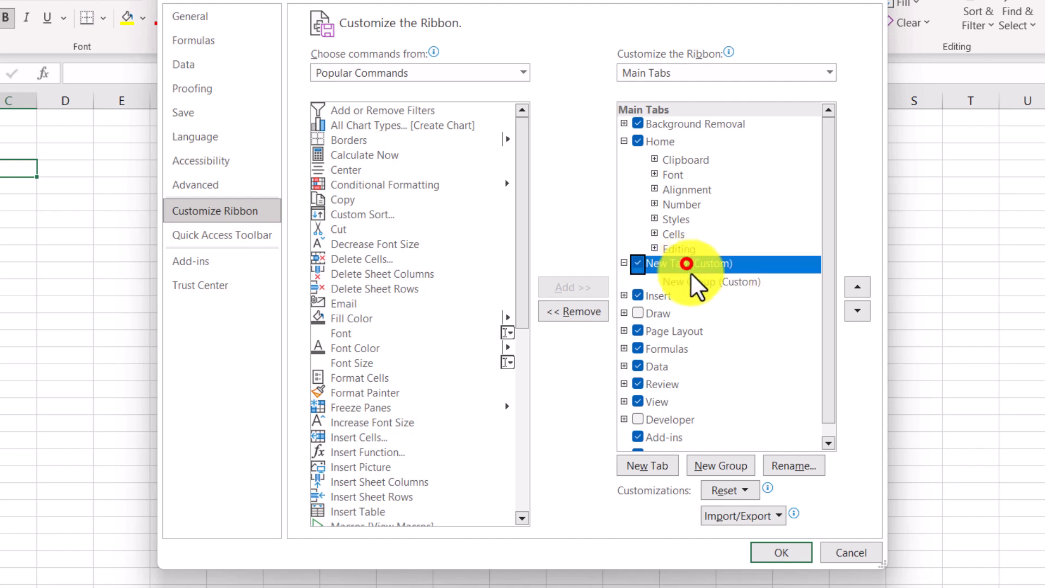
click(782, 465)
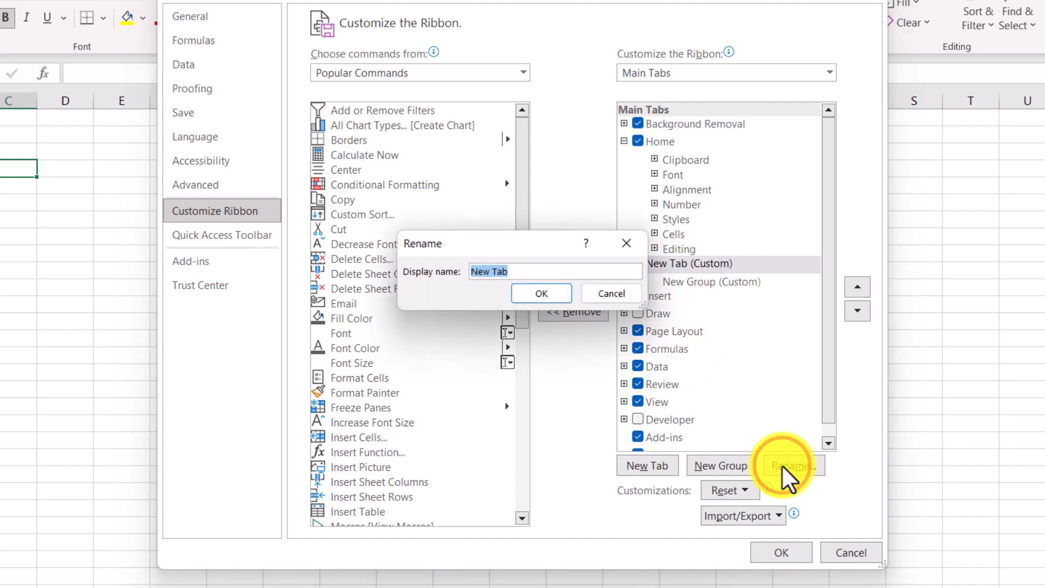
text(TEST4U)
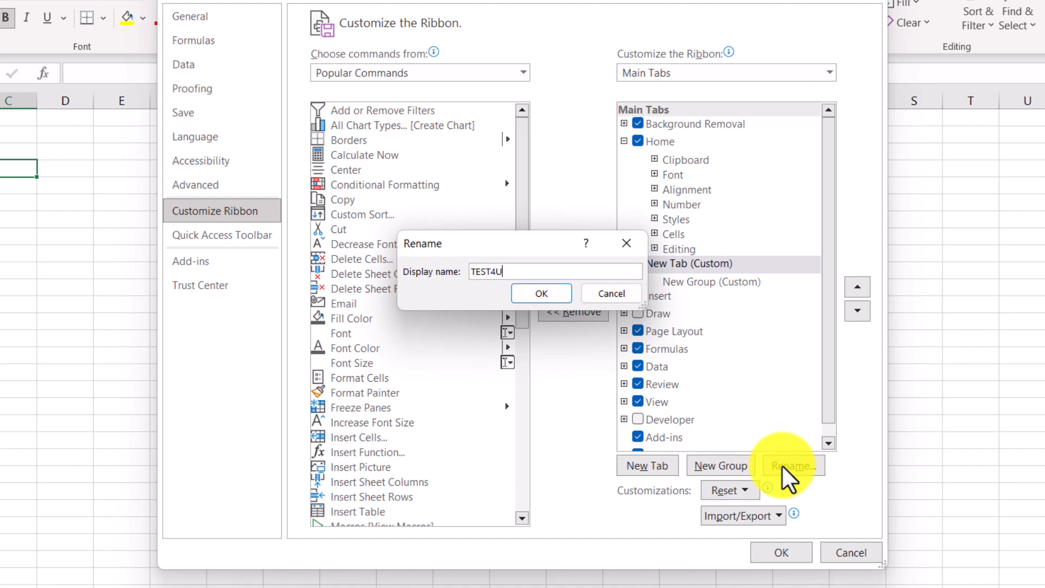
key(Return)
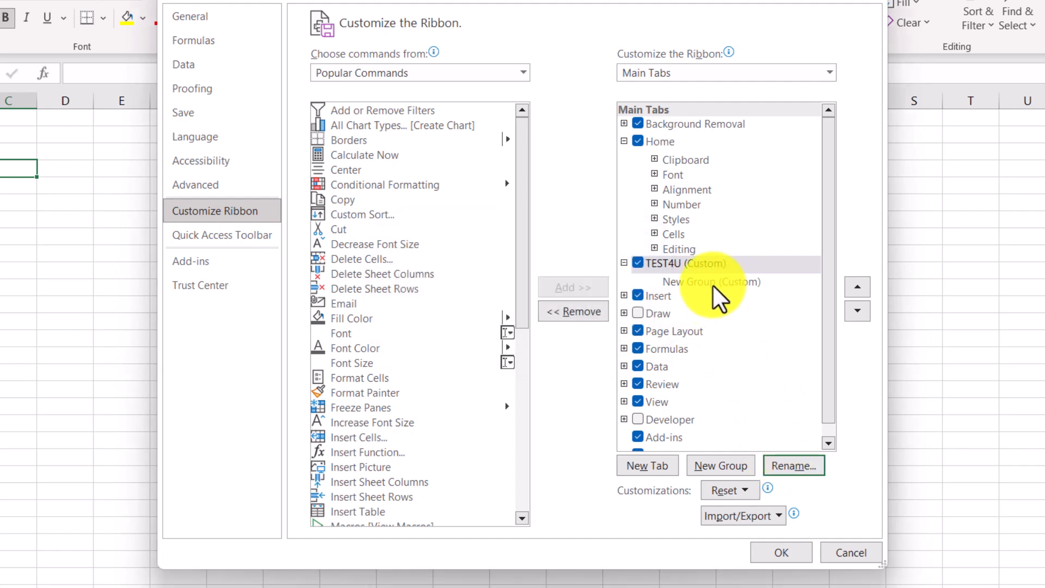
Step: Give the TEST4U tab's new group the display name Excel and the smiley face symbol
click(712, 282)
click(802, 464)
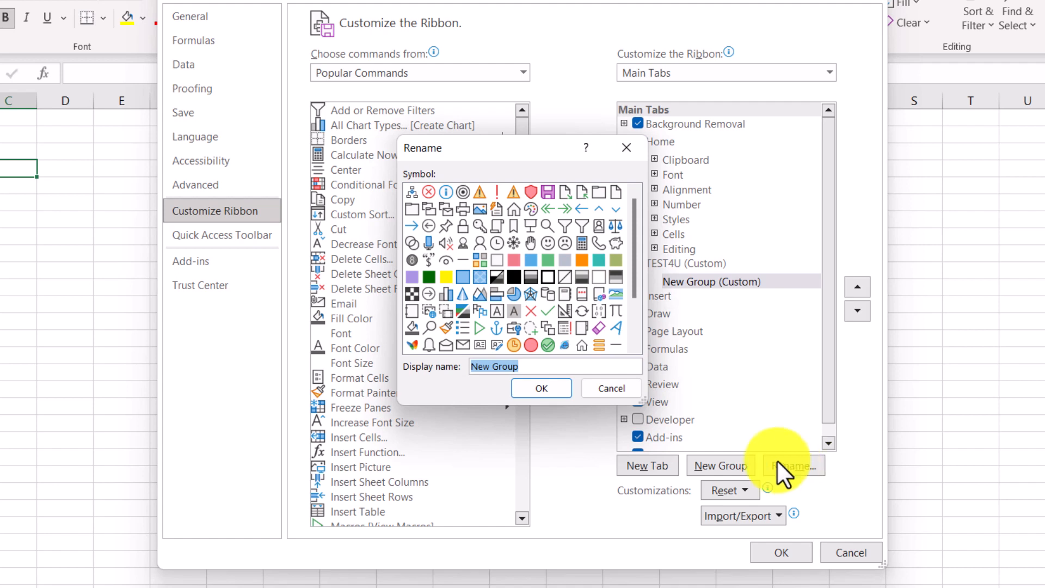
click(543, 237)
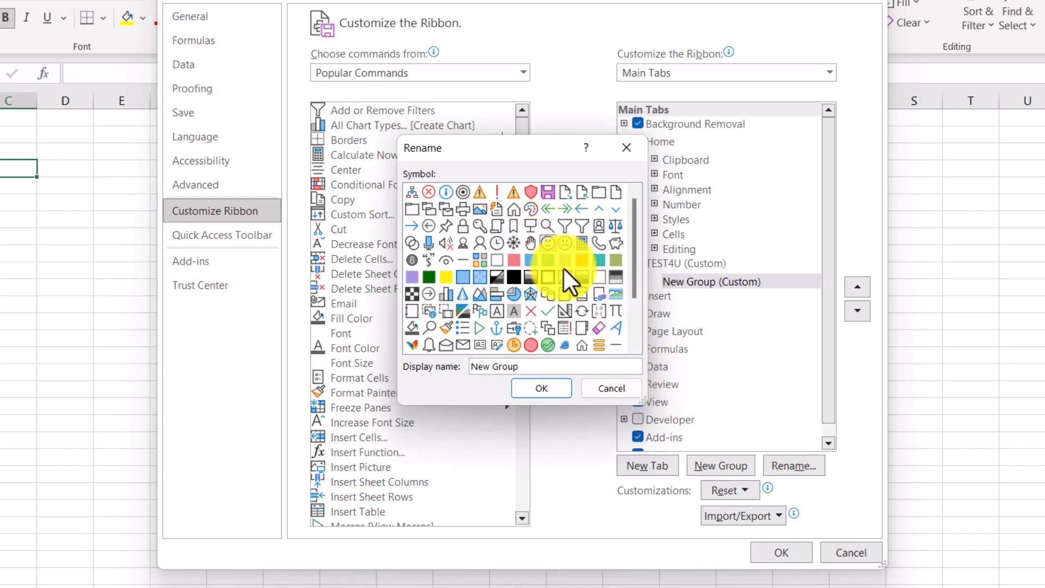
drag(532, 366, 470, 368)
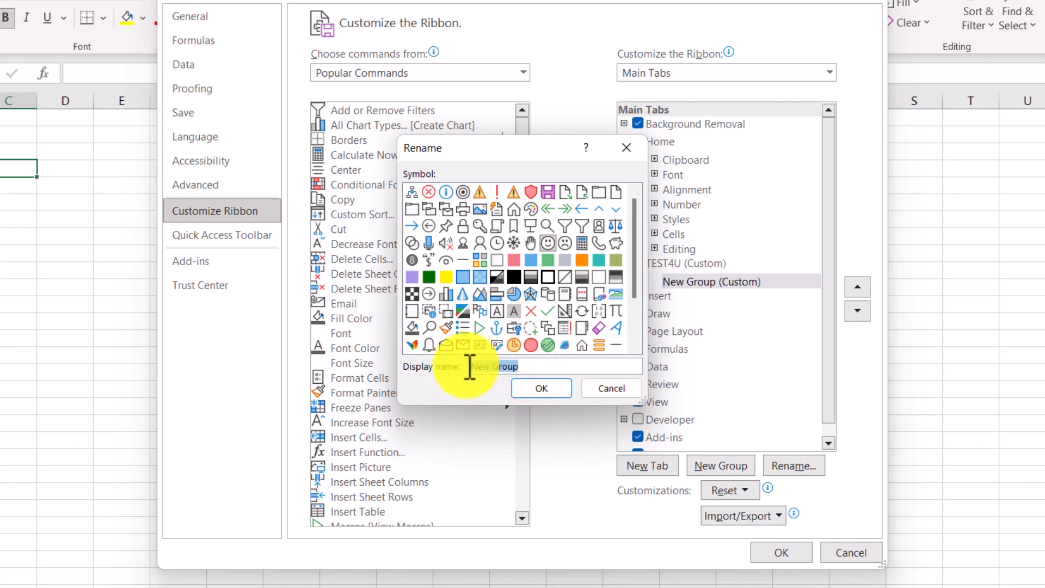
text(Excel)
key(Return)
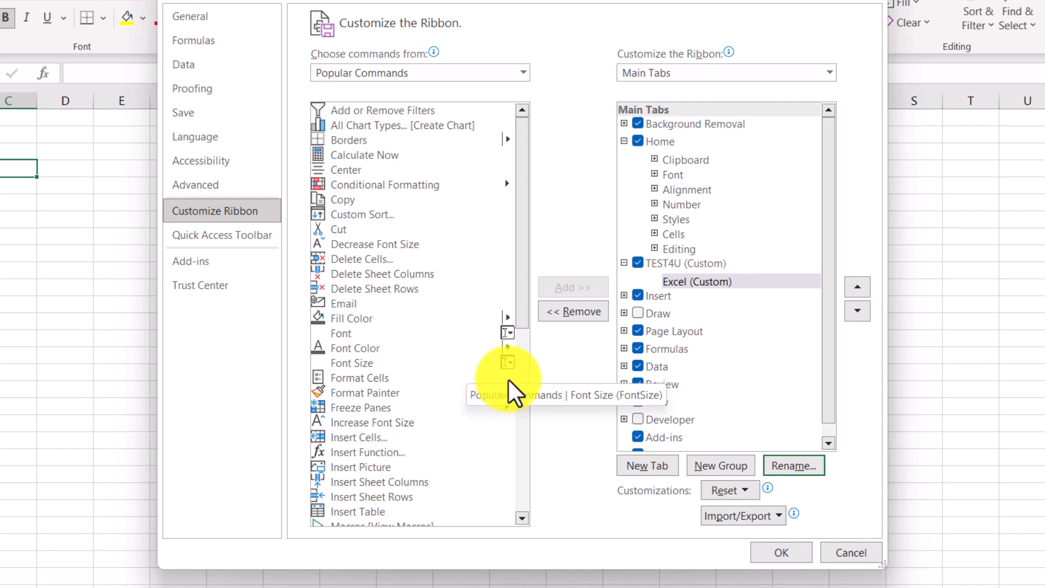
Step: Add the Font Color and Insert Cells commands to the Excel group, with Insert Cells placed below Font Color
click(356, 349)
click(571, 283)
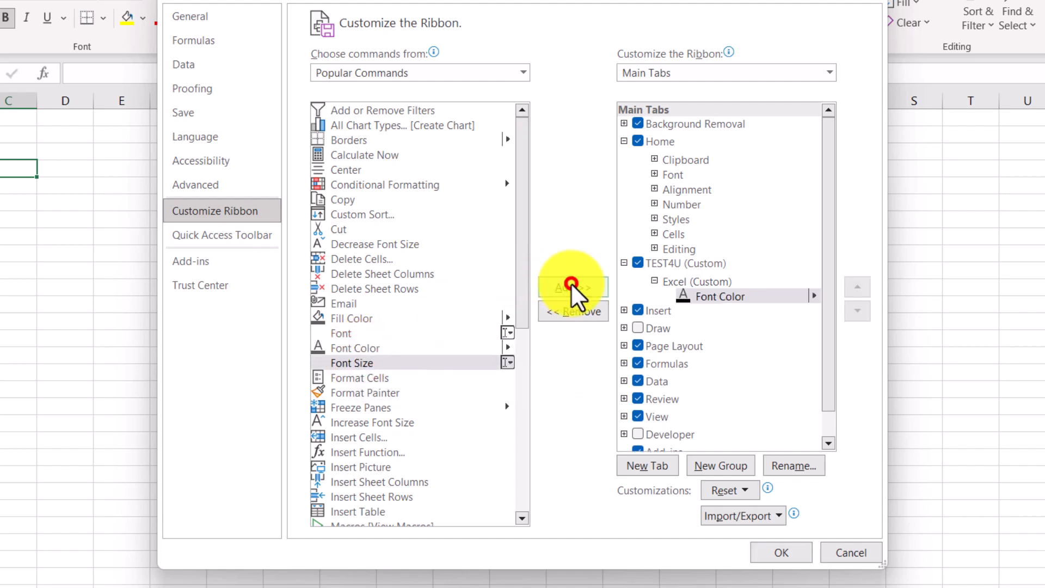
click(371, 437)
click(566, 286)
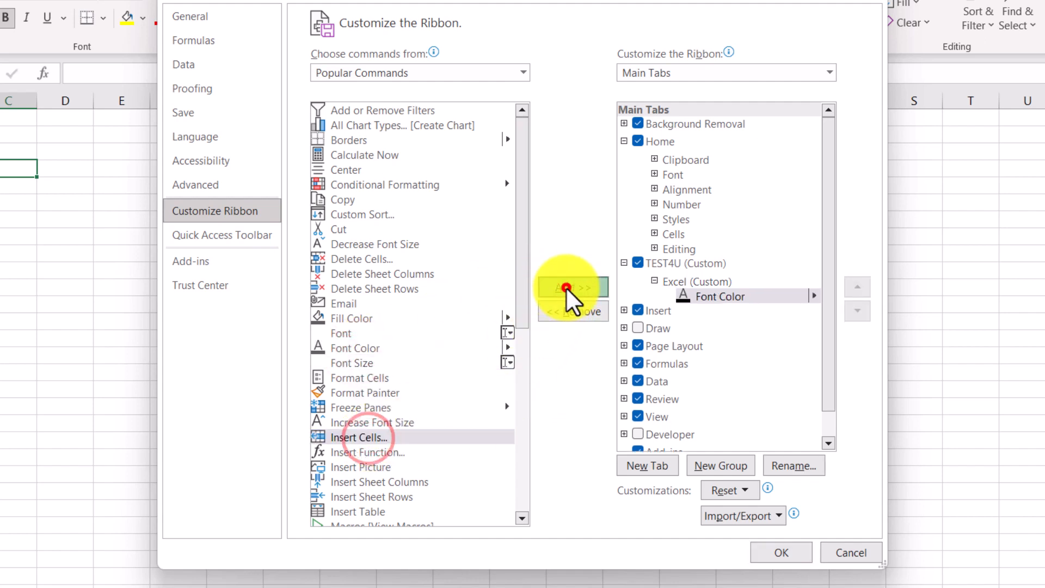
click(858, 286)
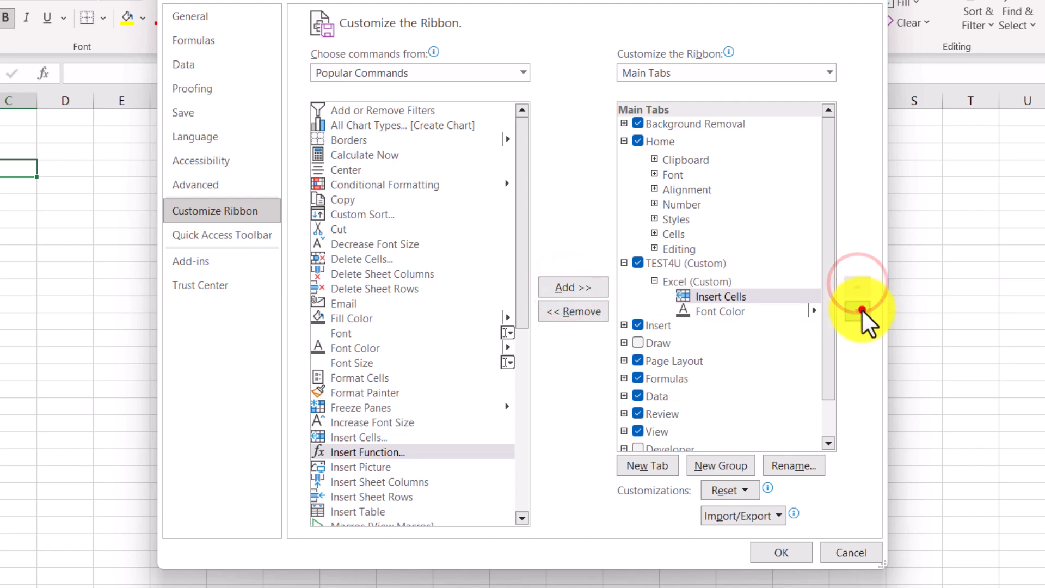
click(861, 309)
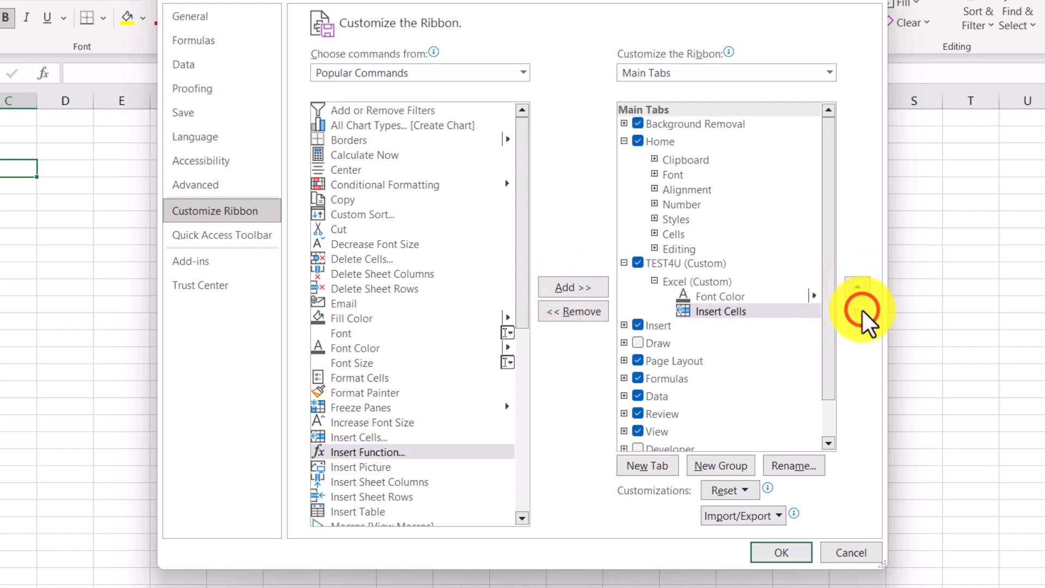
Step: Add a second group to the TEST4U tab with the display name Charts and the pie chart symbol
click(735, 462)
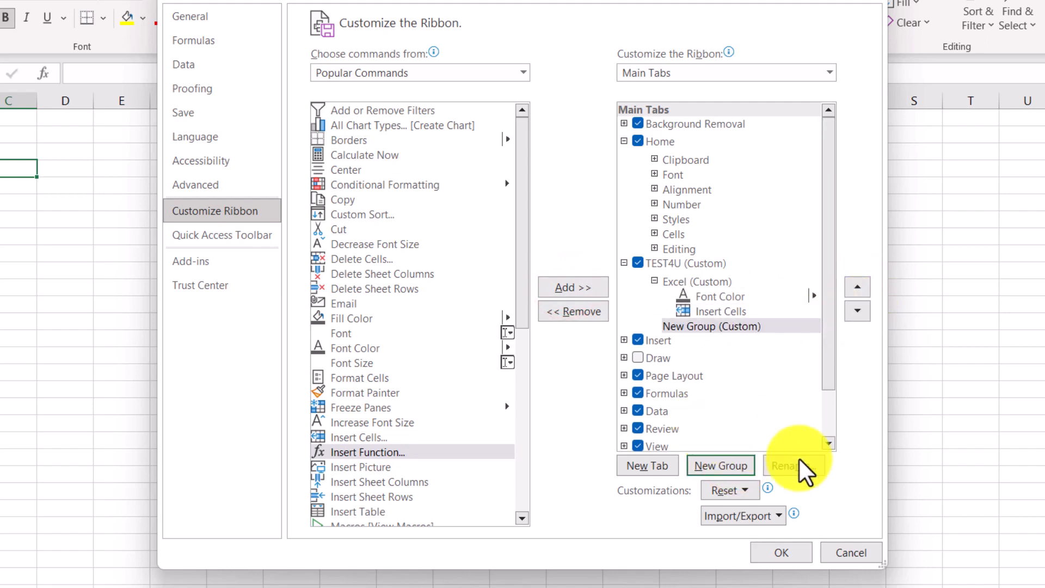
click(785, 467)
text(Ch)
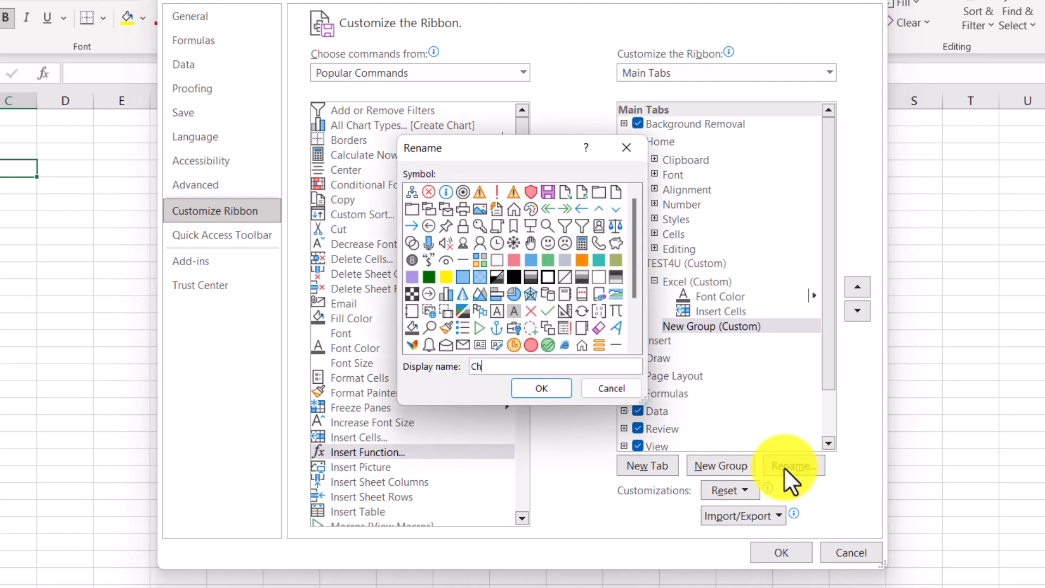
text(arts)
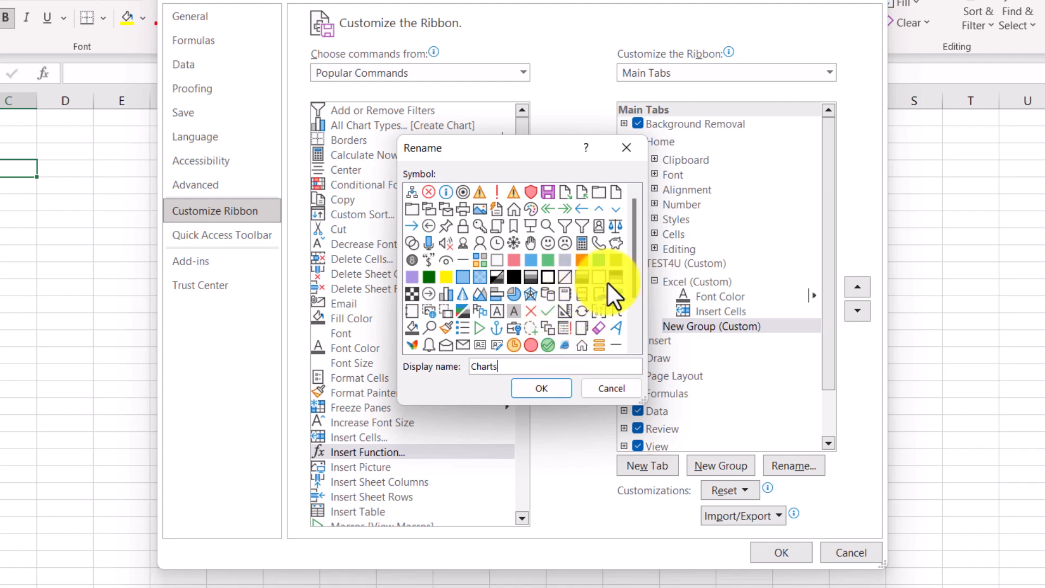
click(513, 293)
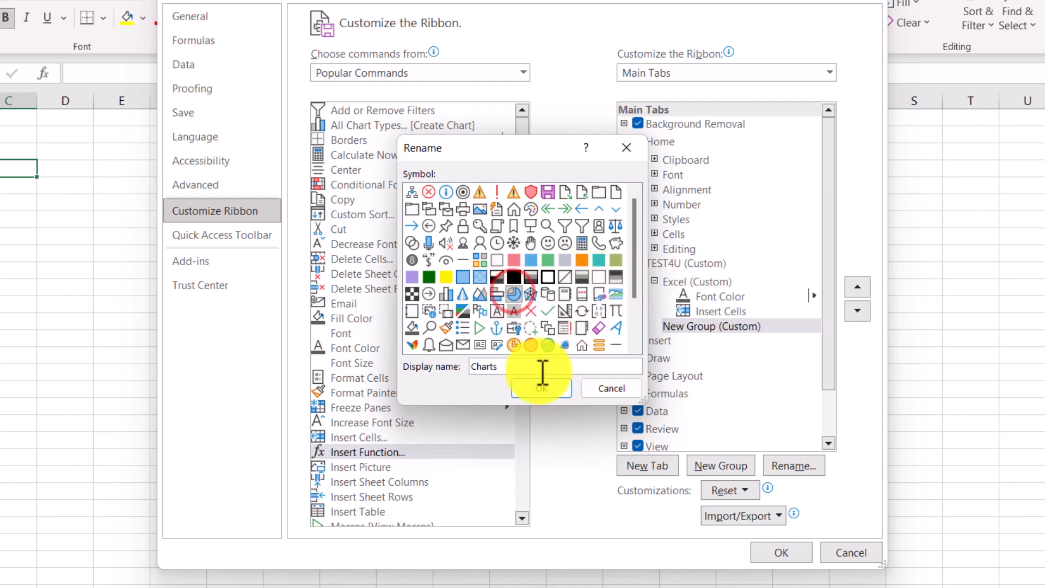
click(537, 388)
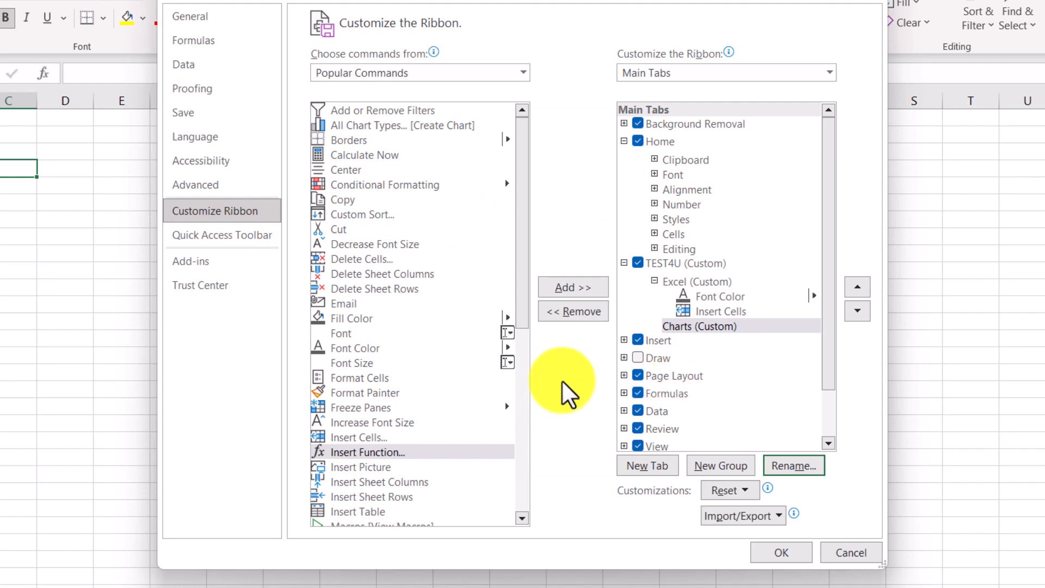
Step: Add the Insert Picture and Insert Sheet Columns commands to the Charts group, with Insert Sheet Columns placed first
click(359, 468)
click(567, 284)
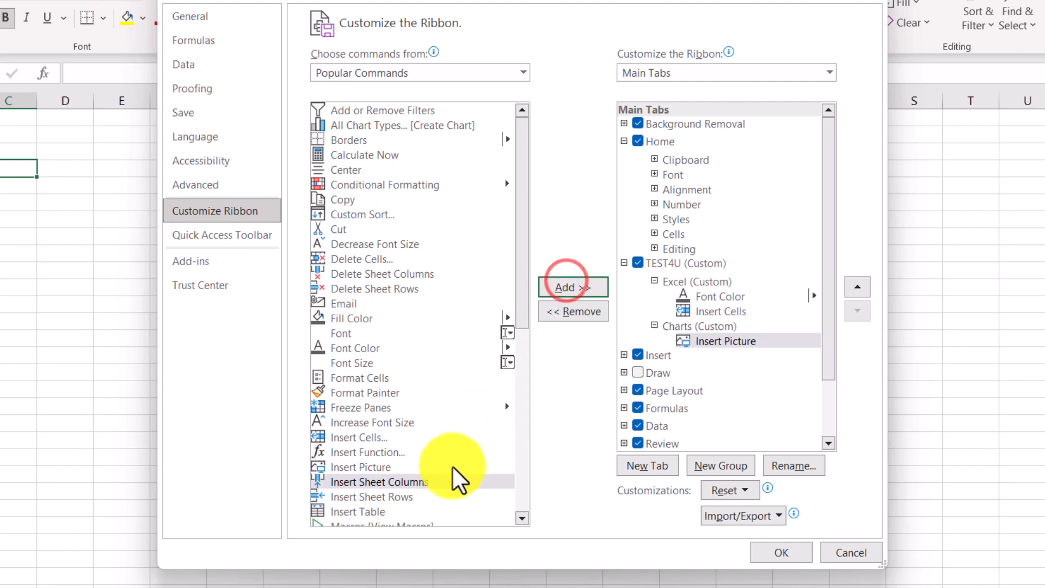
click(566, 287)
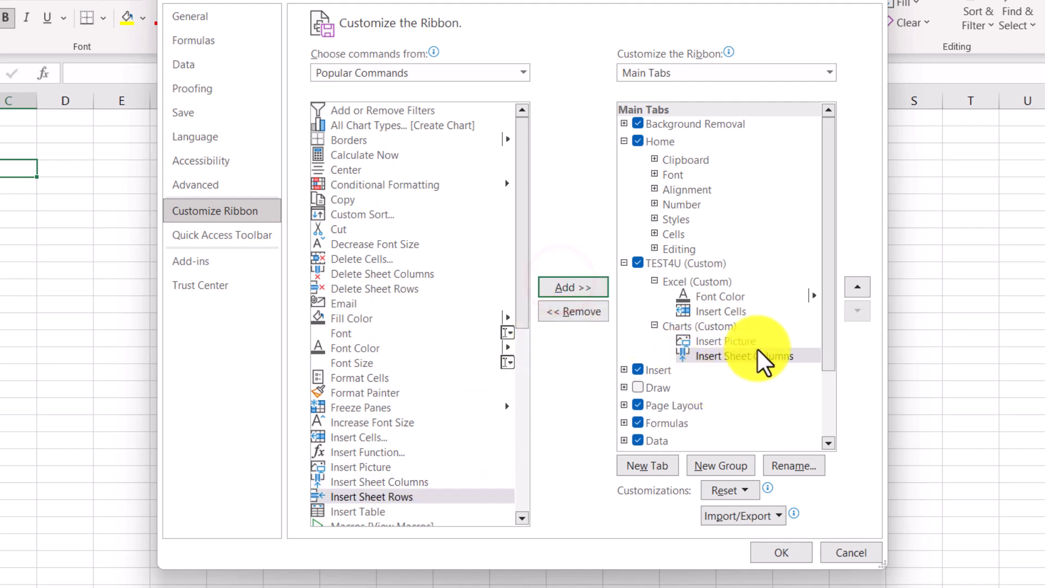
click(857, 286)
Step: Move the Charts group above the Excel group, apply the ribbon changes and display the TEST4U tab's commands
click(708, 327)
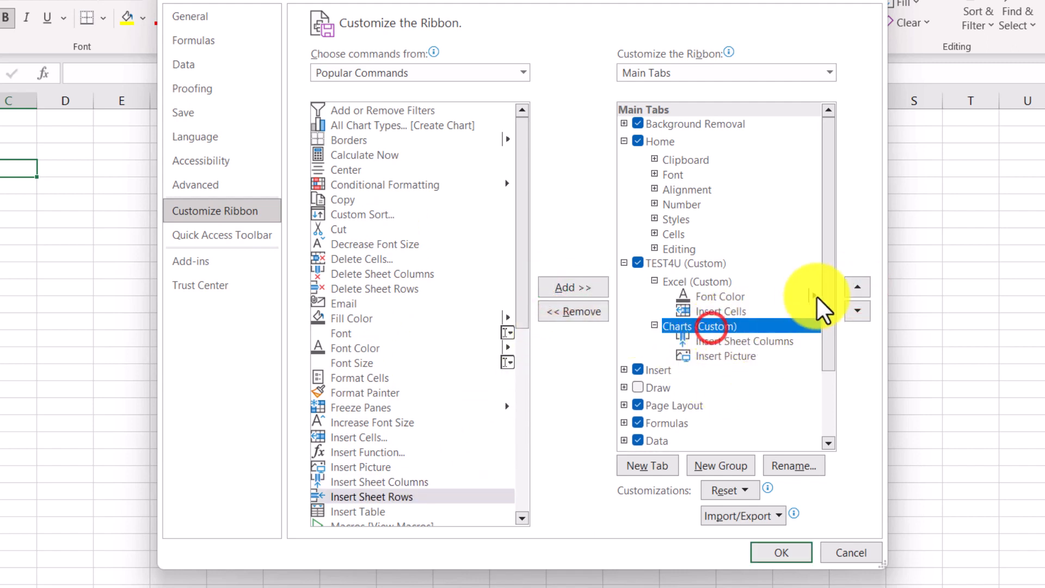
click(859, 284)
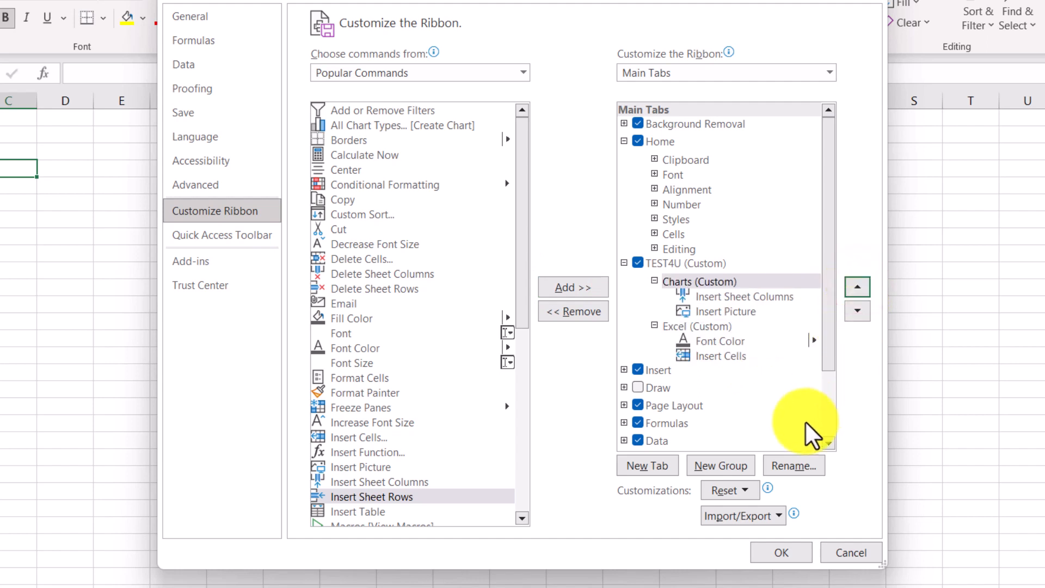
click(744, 486)
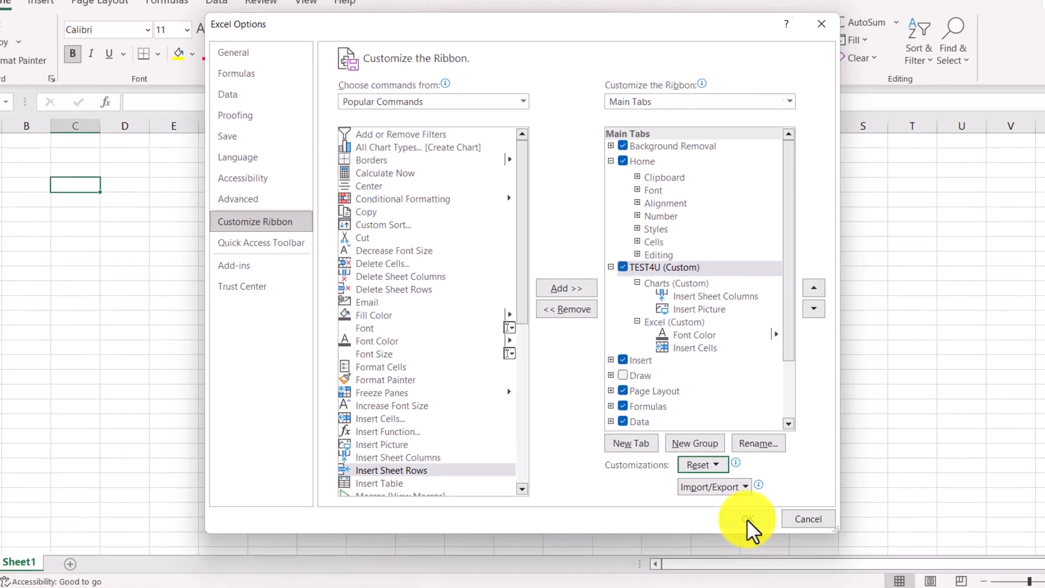
click(781, 552)
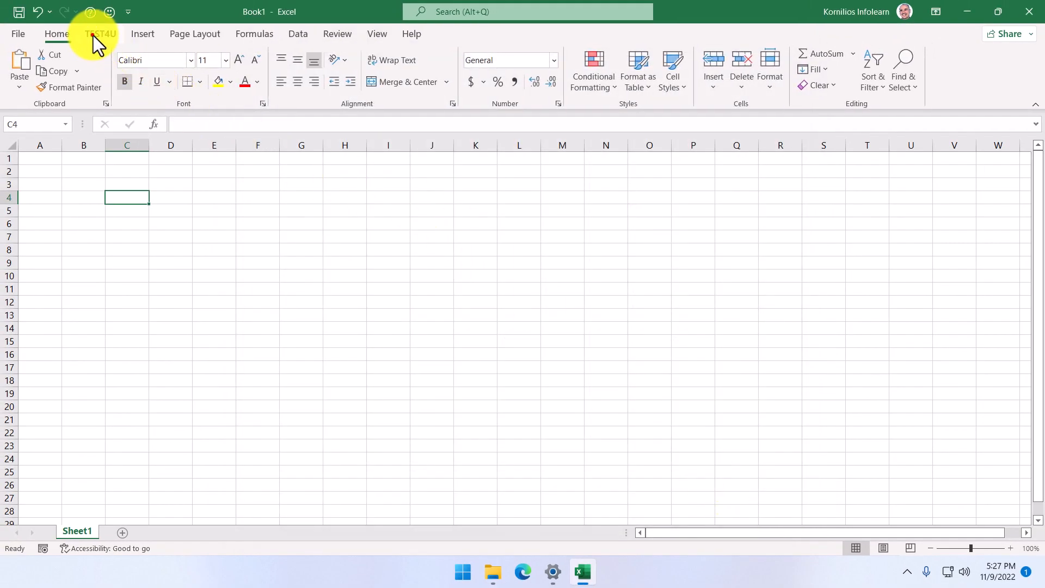
click(96, 34)
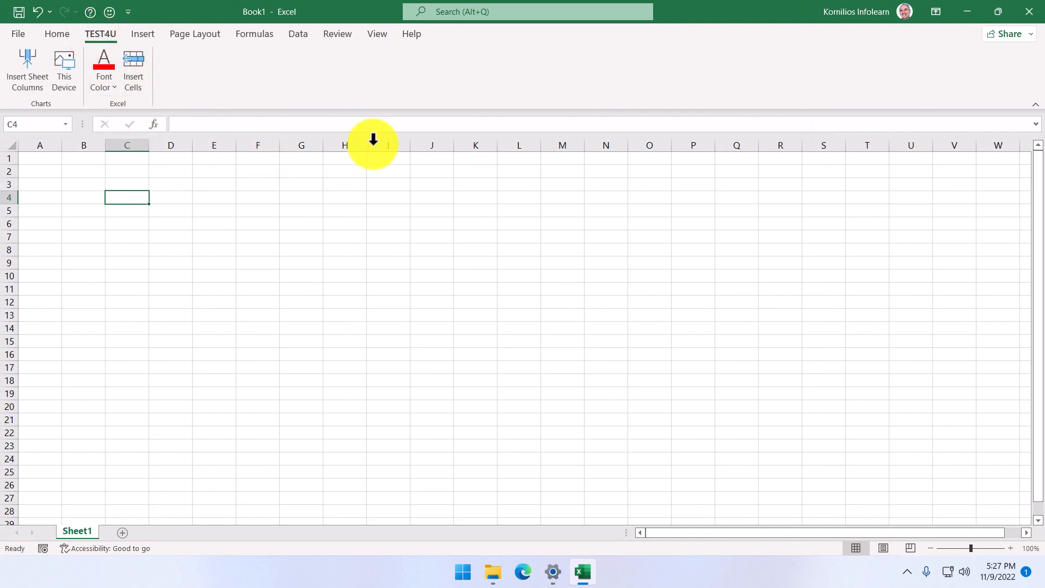
Step: Reset all ribbon and Quick Access Toolbar customizations from the ribbon customization settings and apply the reset
right_click(349, 89)
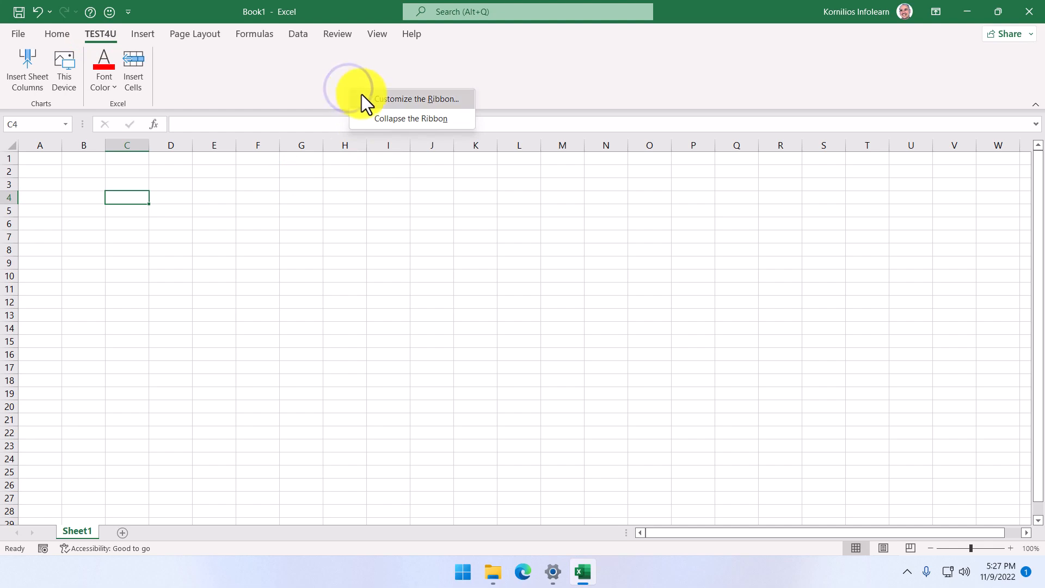
click(366, 96)
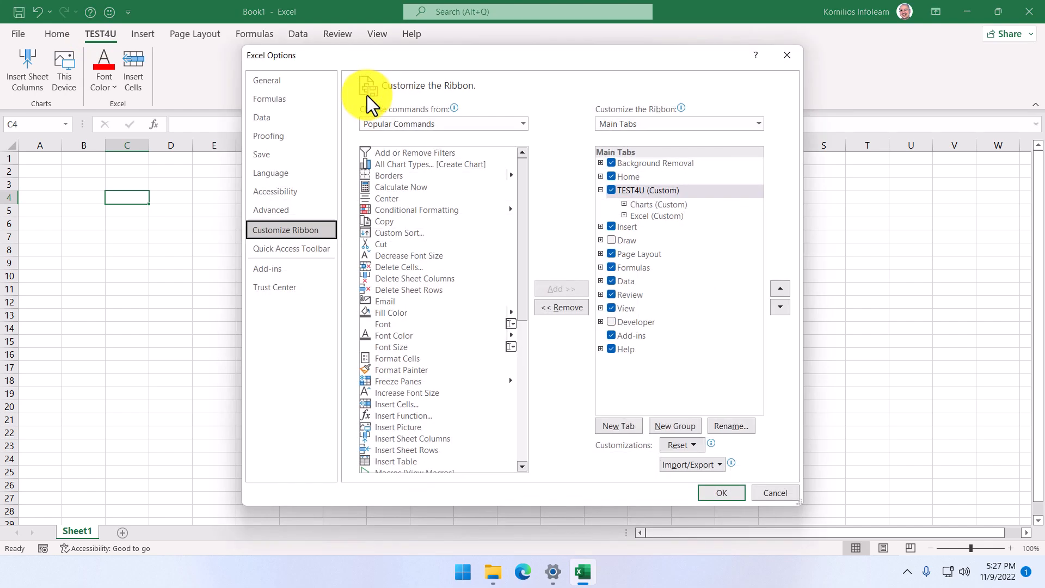
click(692, 445)
click(717, 489)
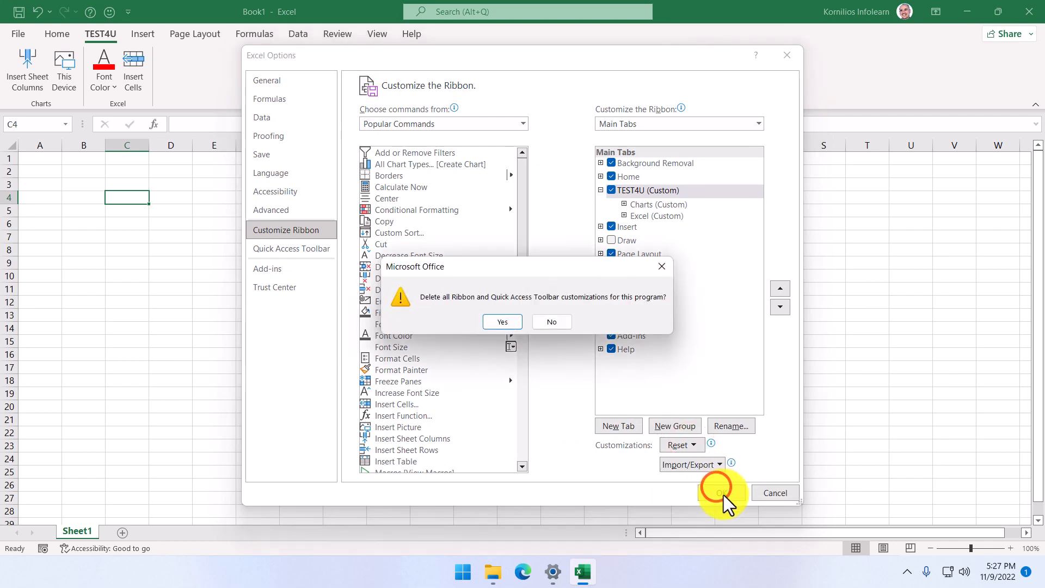
click(505, 320)
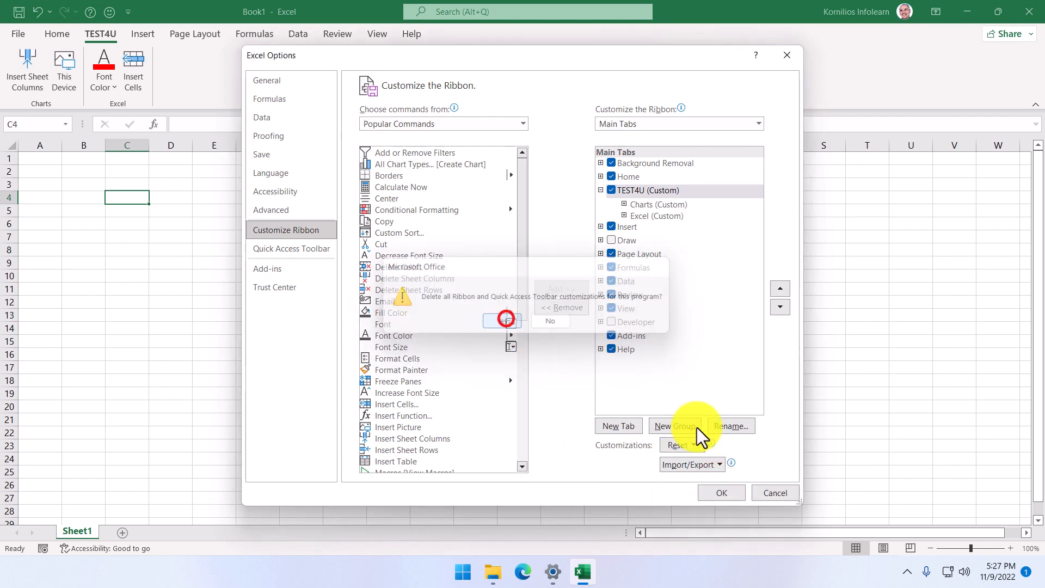
click(734, 493)
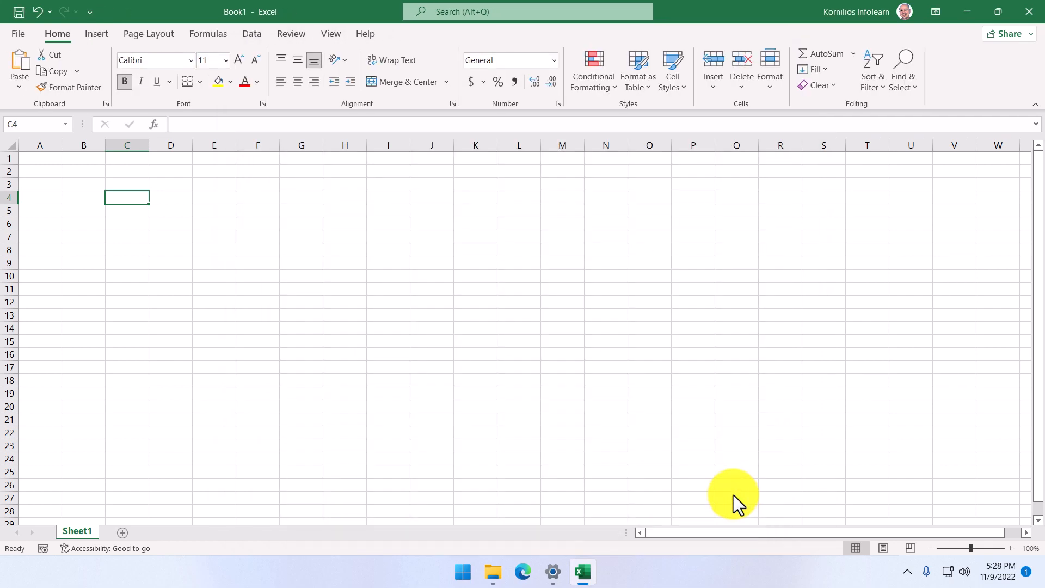